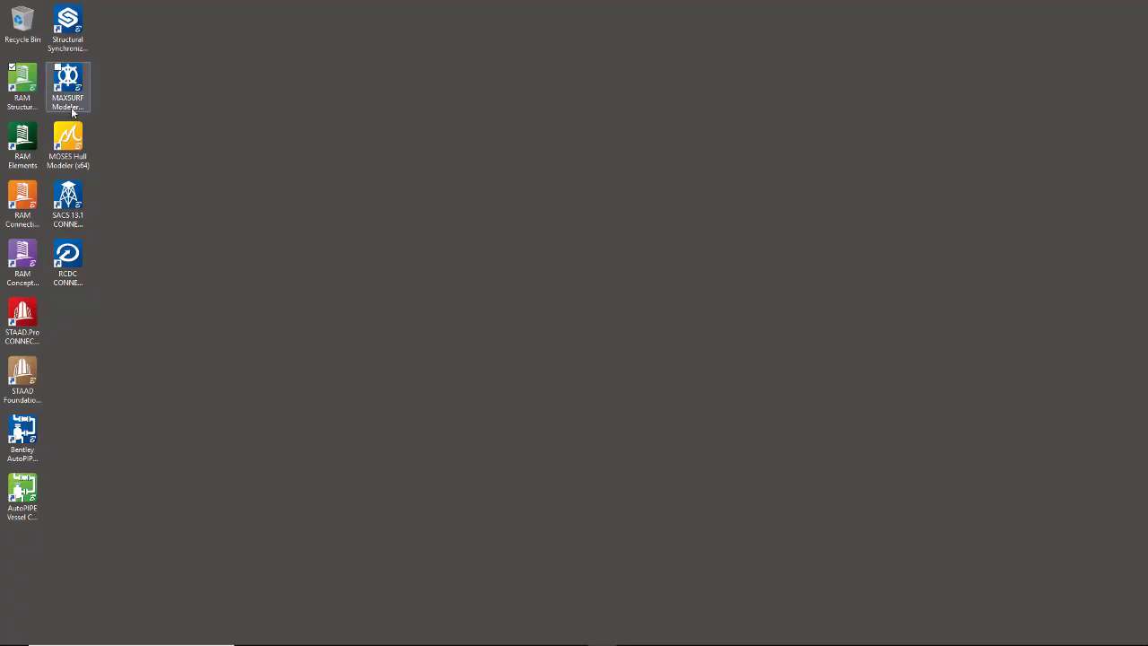
# Step: Launch RAM Structural System and accept the license restrictions with the RAM SBeam, RAM Concept and RAM Connection links allowed
pyautogui.doubleClick(24, 81)
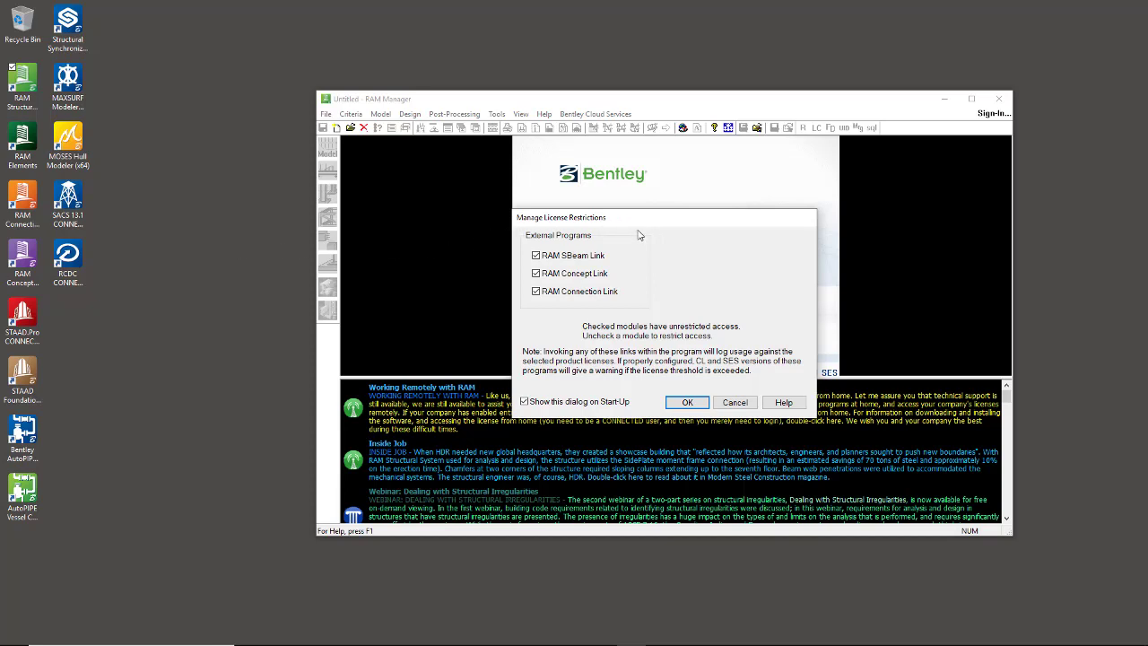
pyautogui.click(547, 278)
pyautogui.click(570, 277)
pyautogui.click(687, 401)
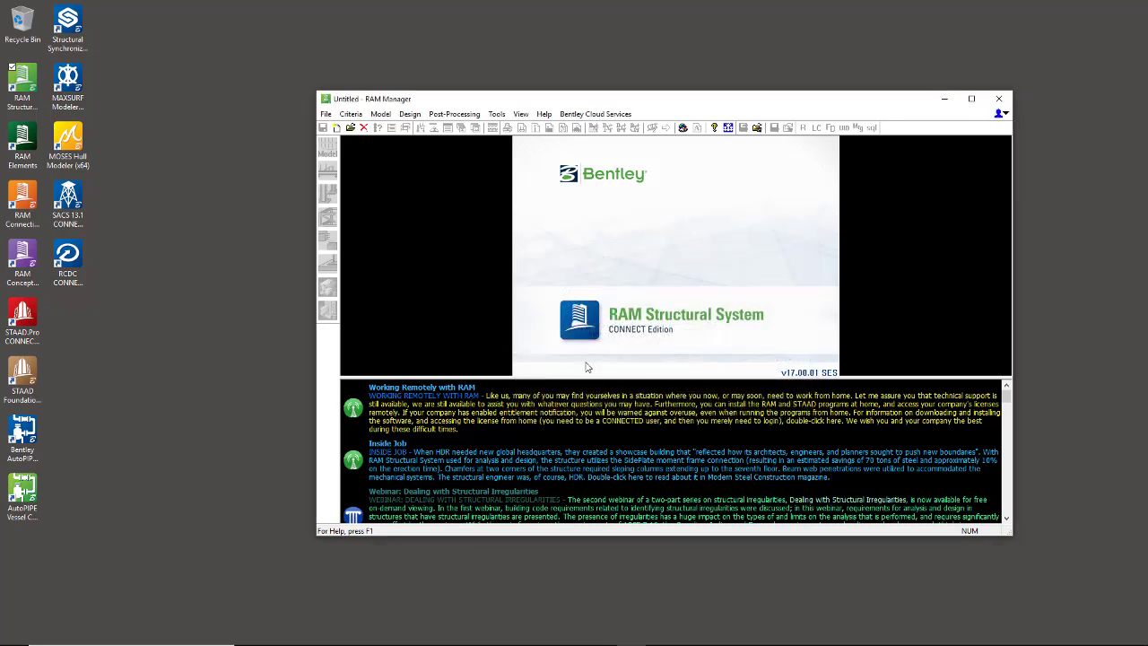
# Step: Check which account is signed in to RAM Manager
pyautogui.click(1001, 114)
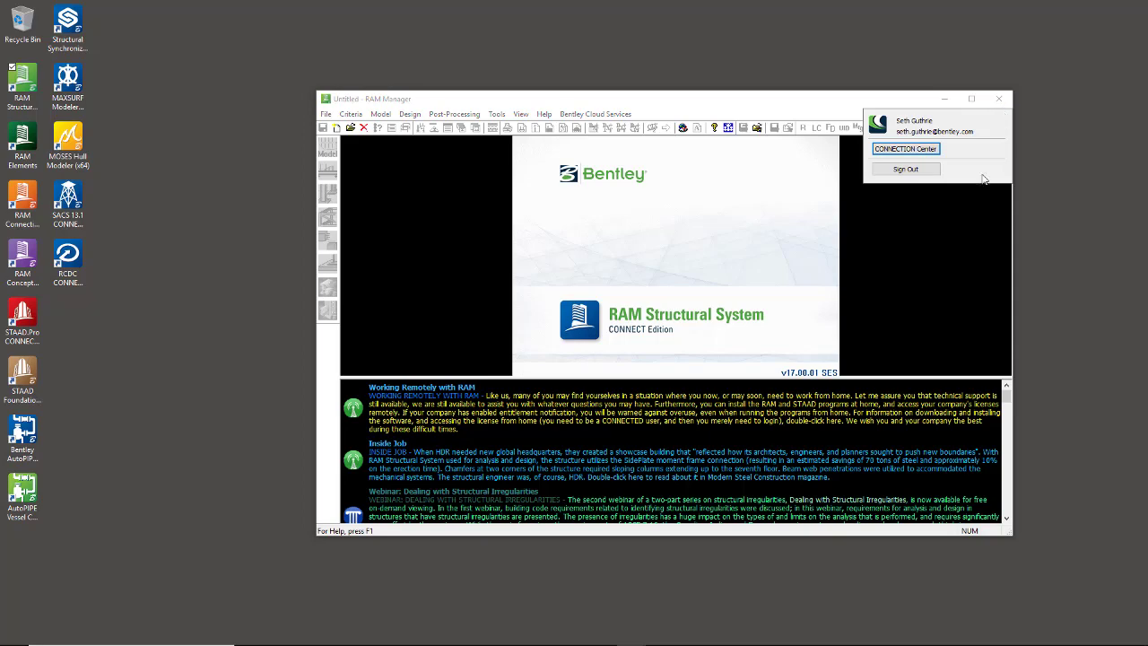
pyautogui.click(926, 276)
# Step: Open the recent steel_frame_imf_rbs.rss model in RAM Modeler, and exit both RAM Modeler and RAM Manager
pyautogui.click(326, 115)
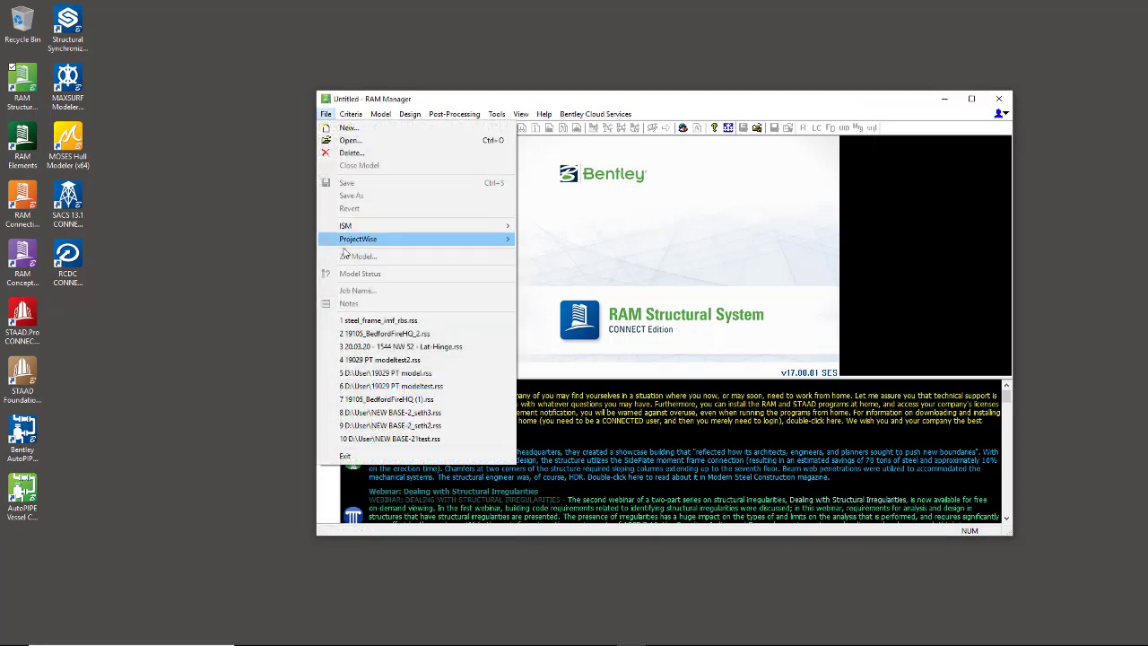
pyautogui.click(404, 320)
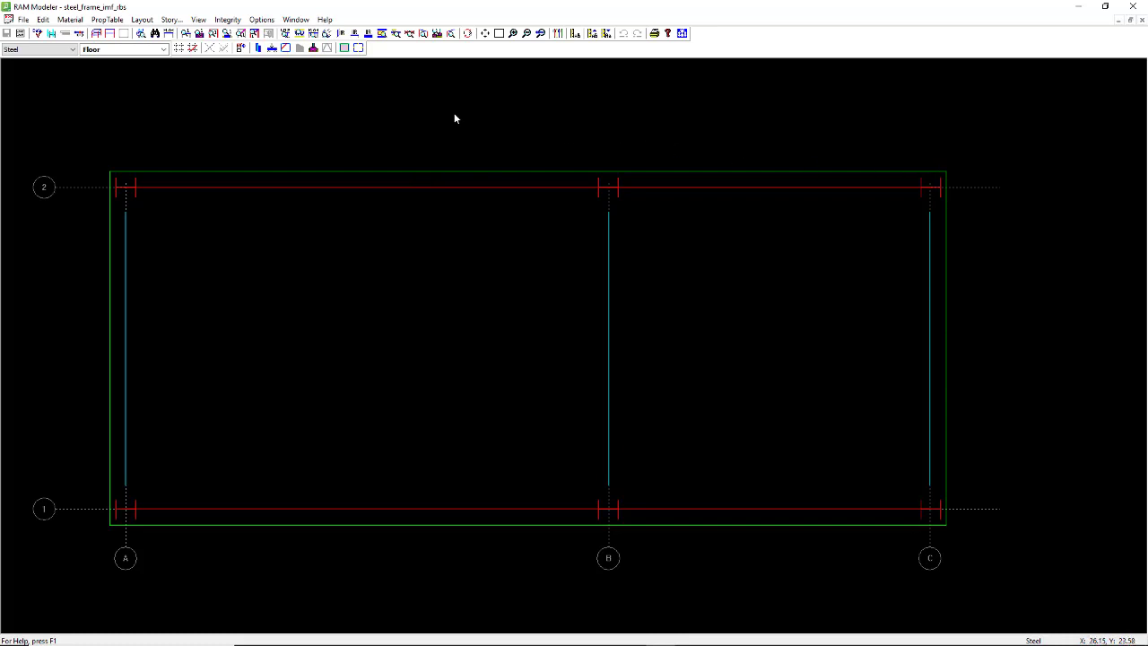
pyautogui.click(23, 19)
pyautogui.click(72, 123)
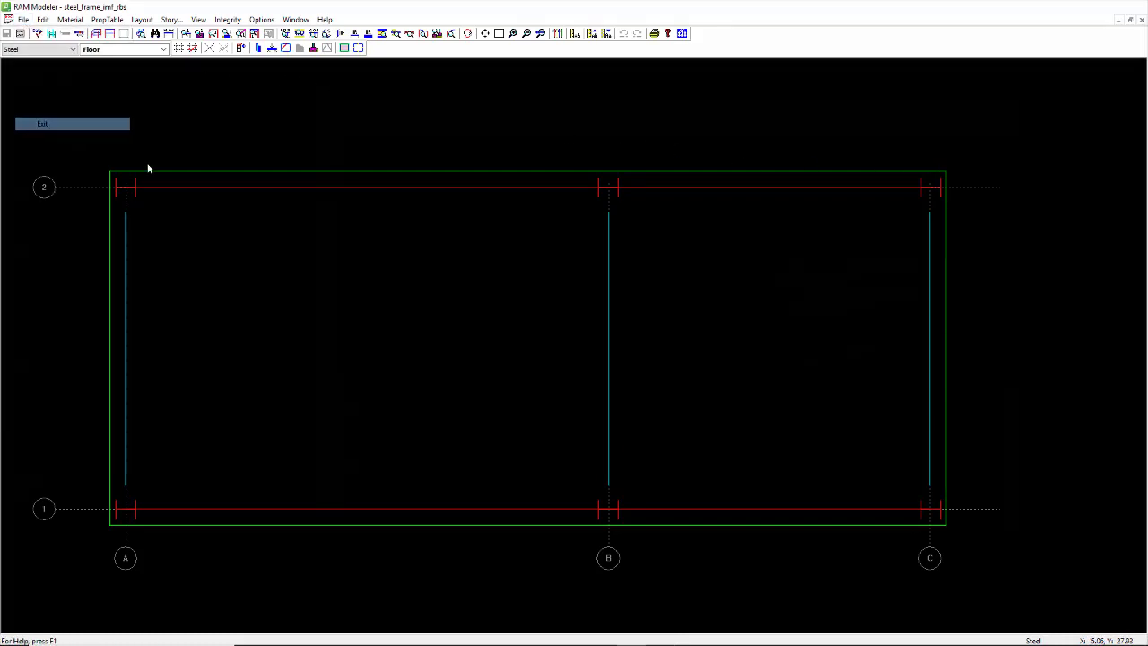
pyautogui.click(997, 99)
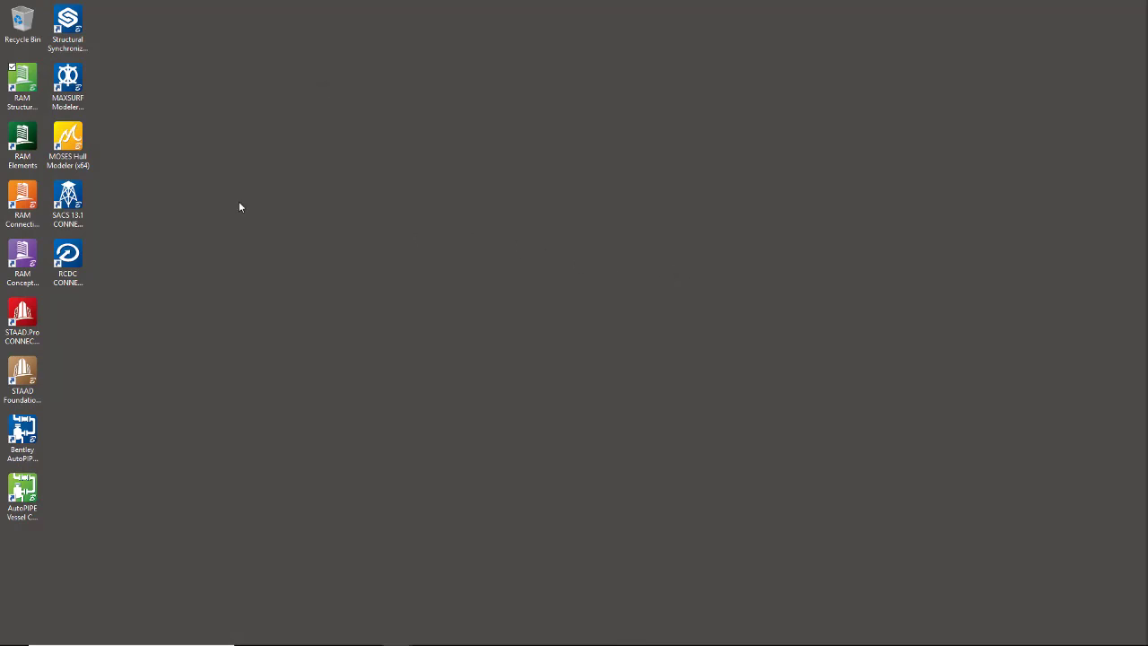
# Step: Launch RAM Elements and view its available design modules
pyautogui.click(23, 143)
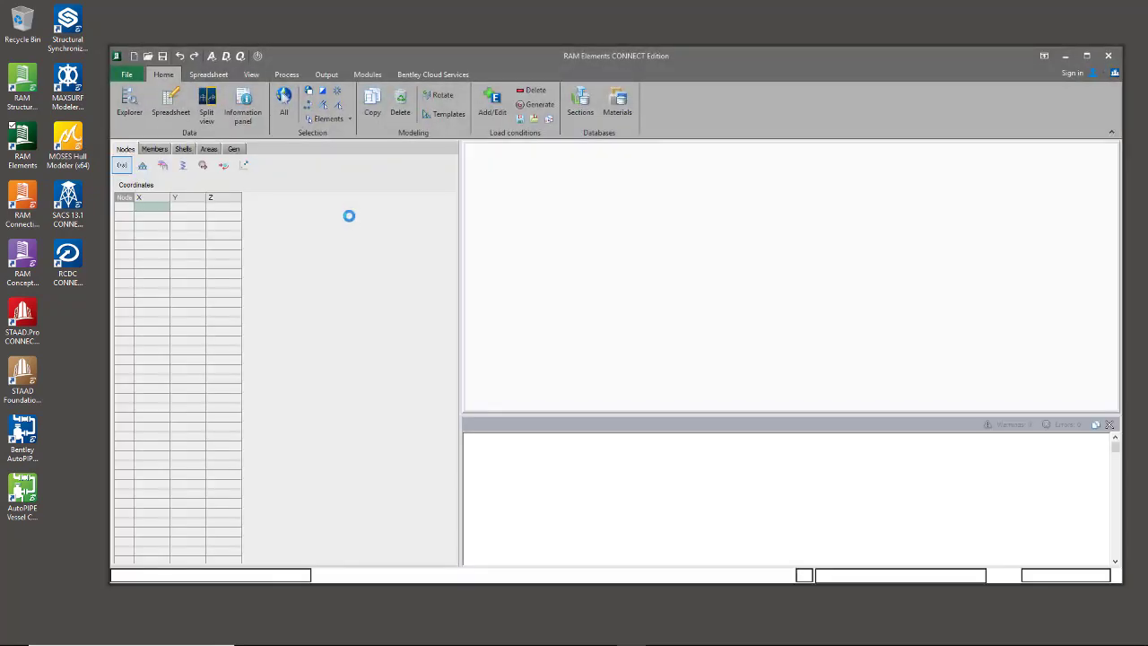
pyautogui.click(369, 77)
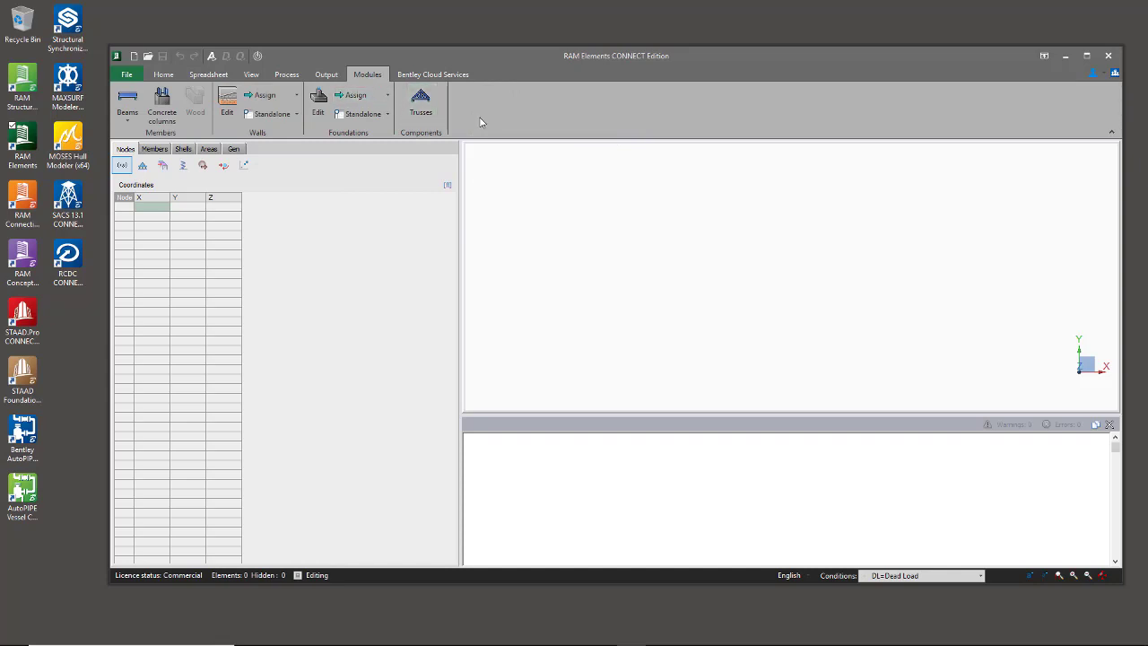
# Step: Start the RAM Connection license and set it to be used in each session in the license configuration, and close RAM Elements
pyautogui.click(128, 78)
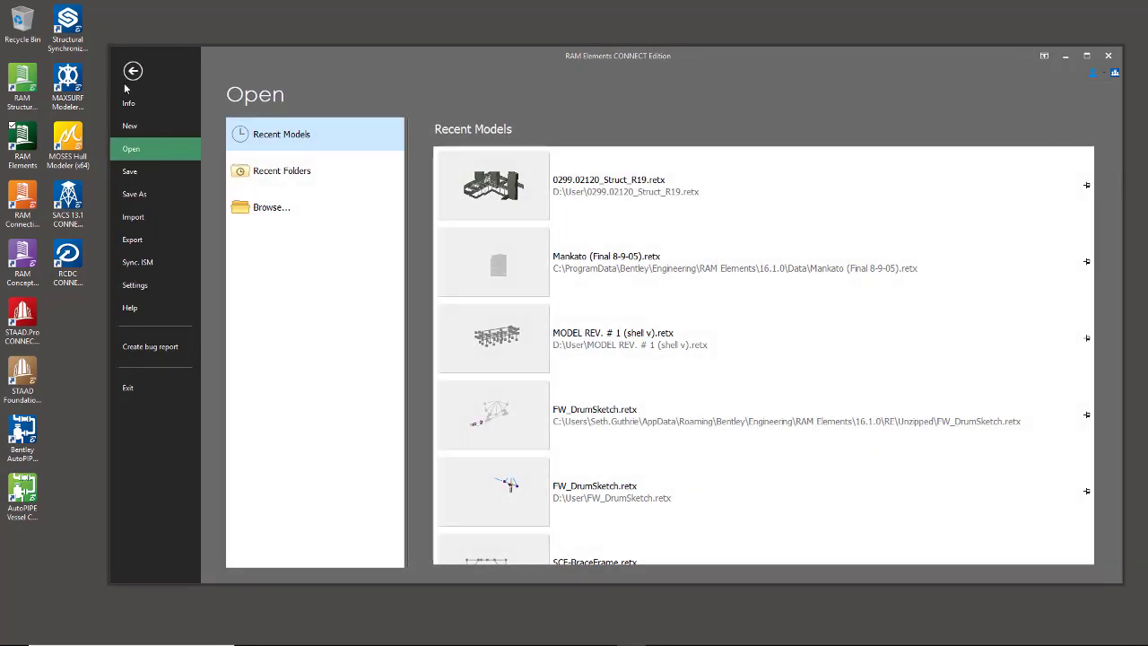
pyautogui.click(141, 287)
pyautogui.click(256, 224)
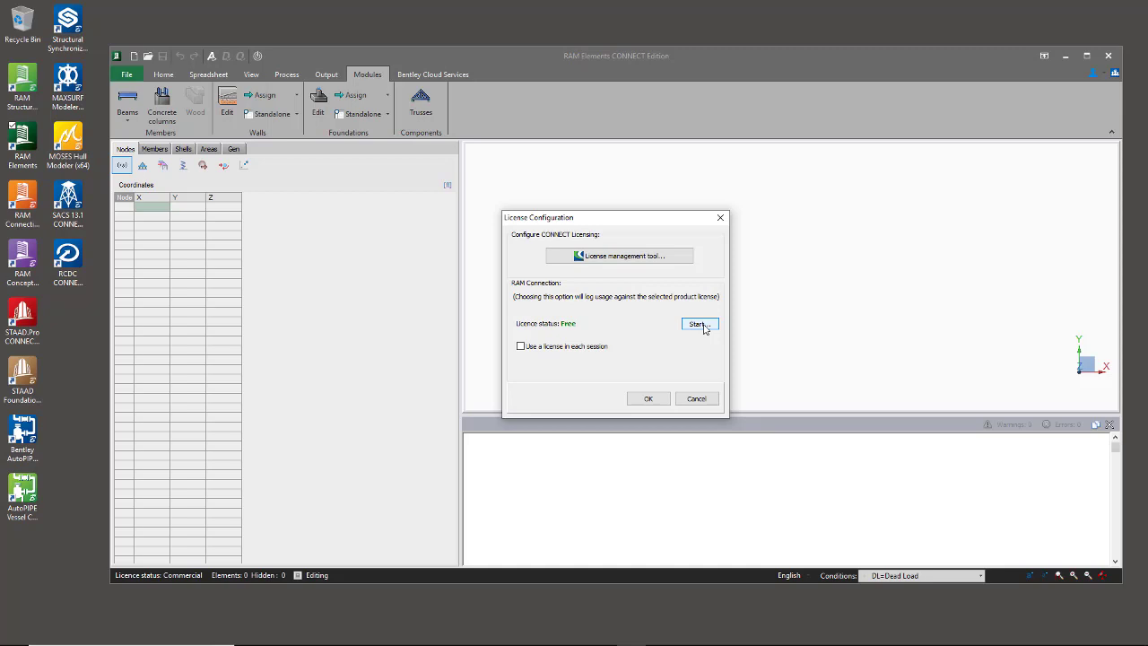
pyautogui.click(521, 346)
pyautogui.click(699, 325)
pyautogui.click(644, 344)
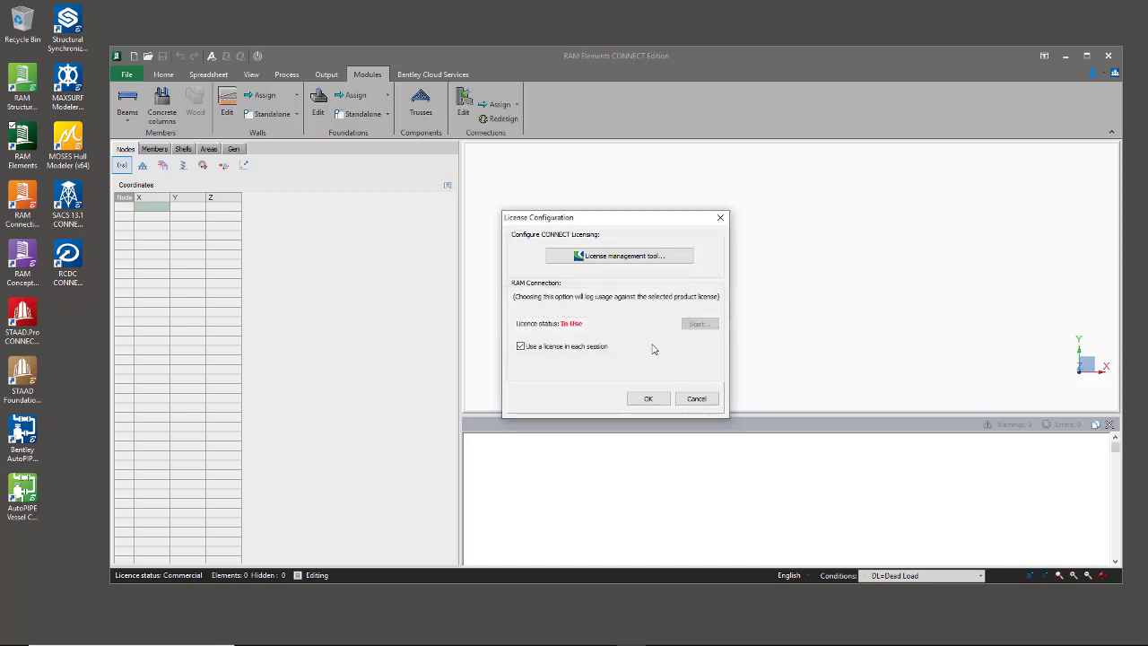
pyautogui.press('Return')
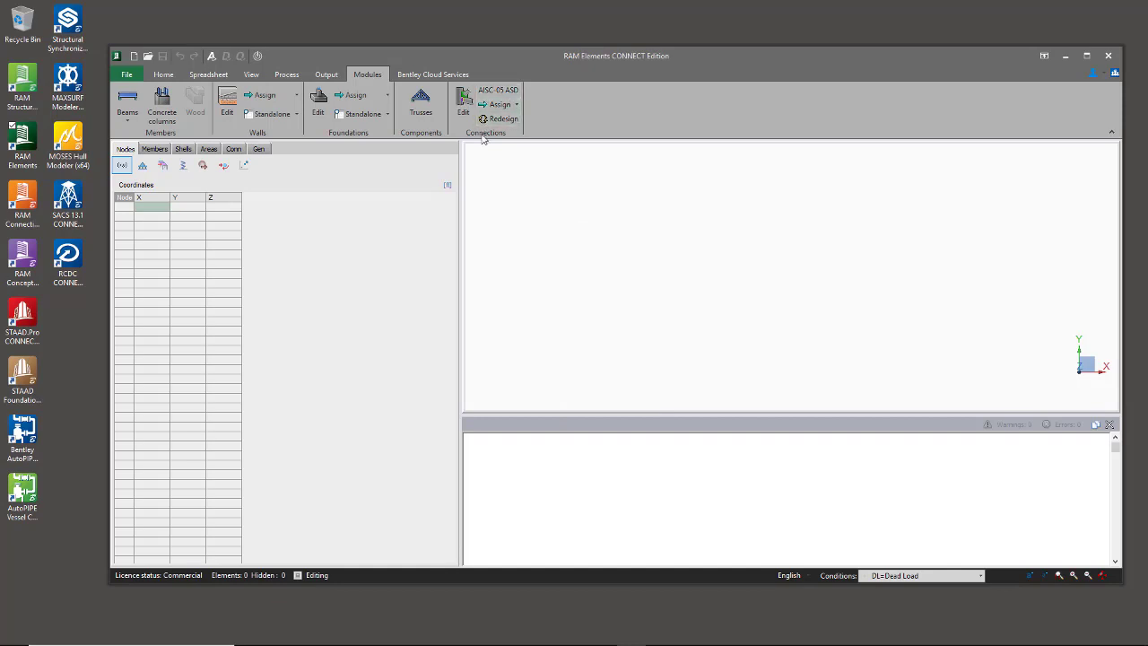
pyautogui.click(1108, 56)
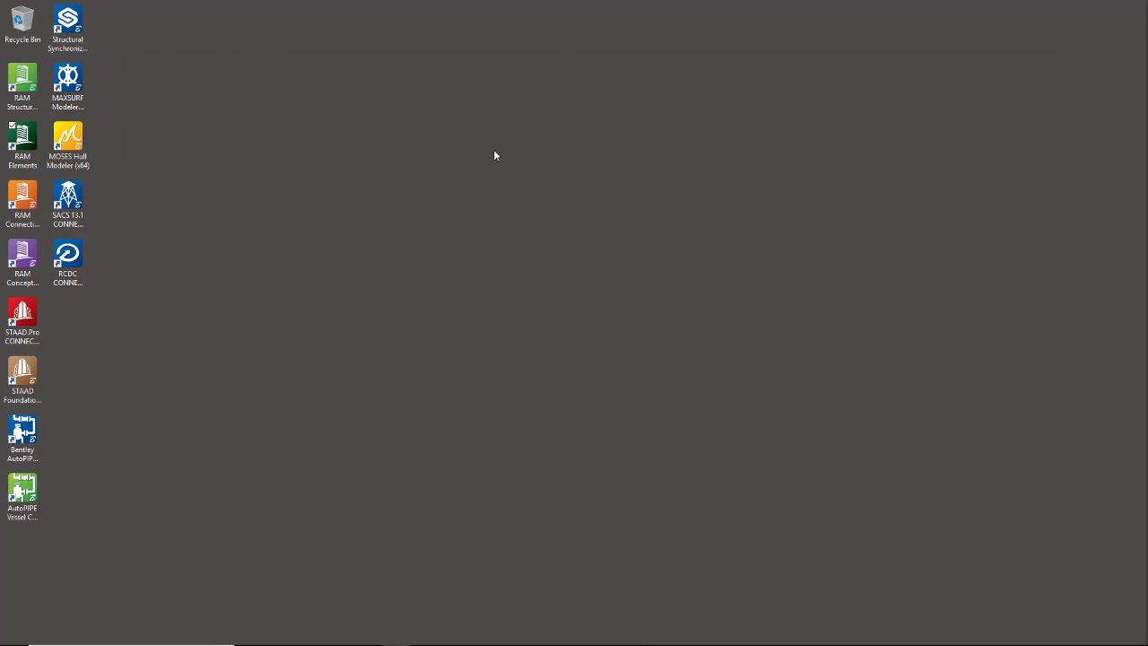
# Step: Launch RAM Connection Standalone and close it once it has loaded
pyautogui.click(35, 201)
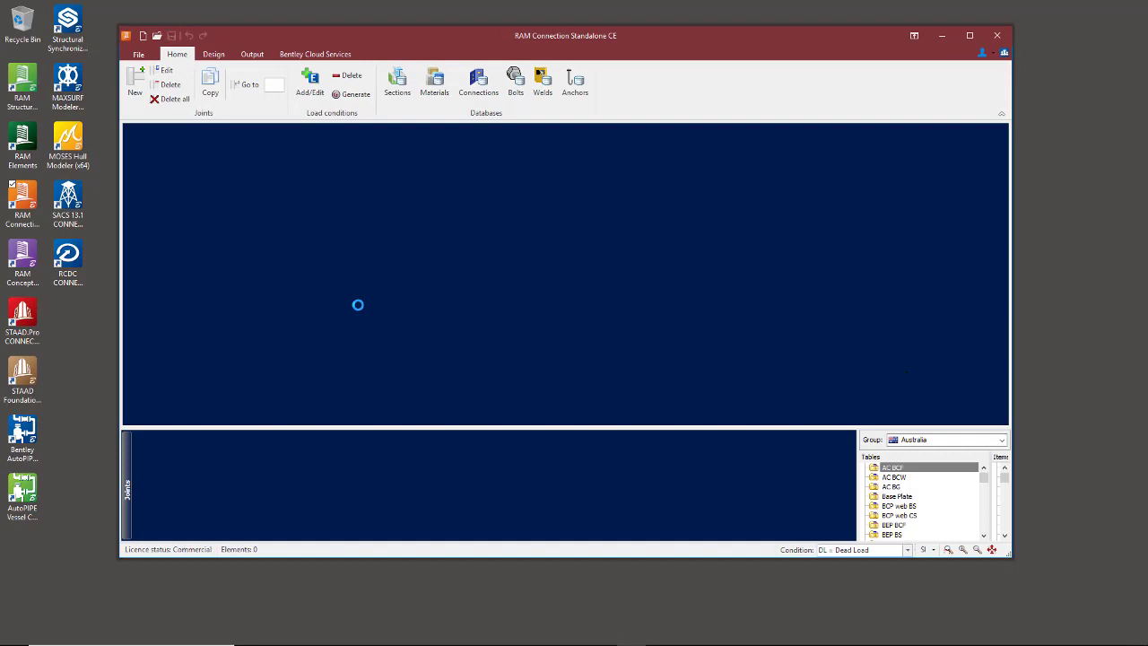
pyautogui.click(997, 35)
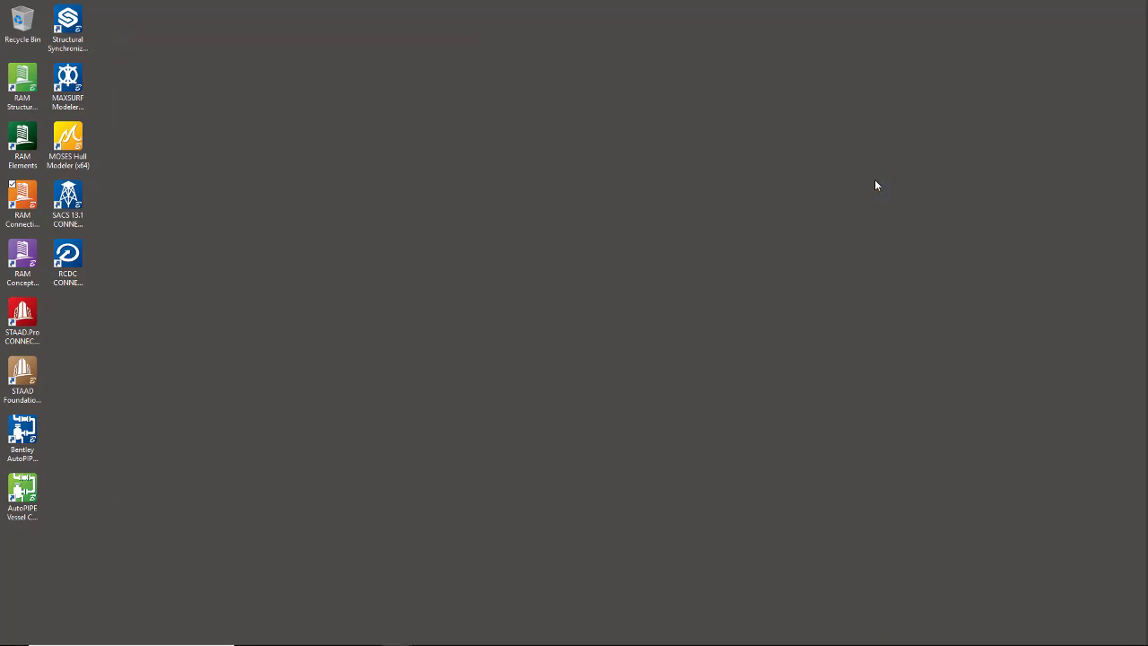
# Step: Launch RAM Concept and dismiss its news channel window
pyautogui.doubleClick(23, 256)
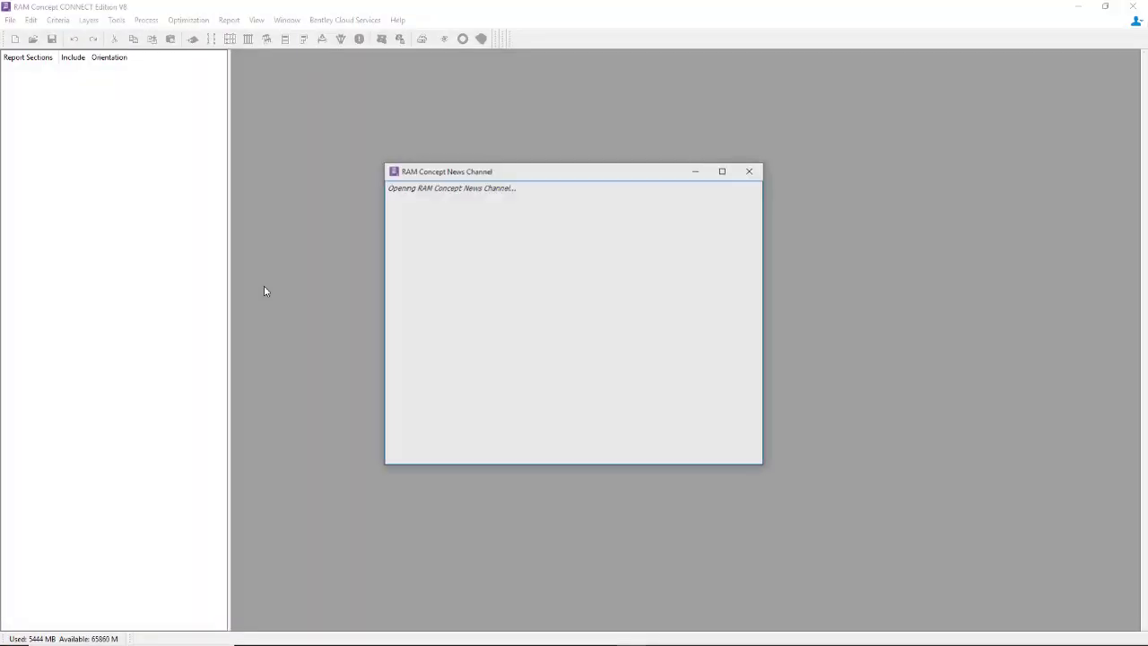
pyautogui.click(751, 169)
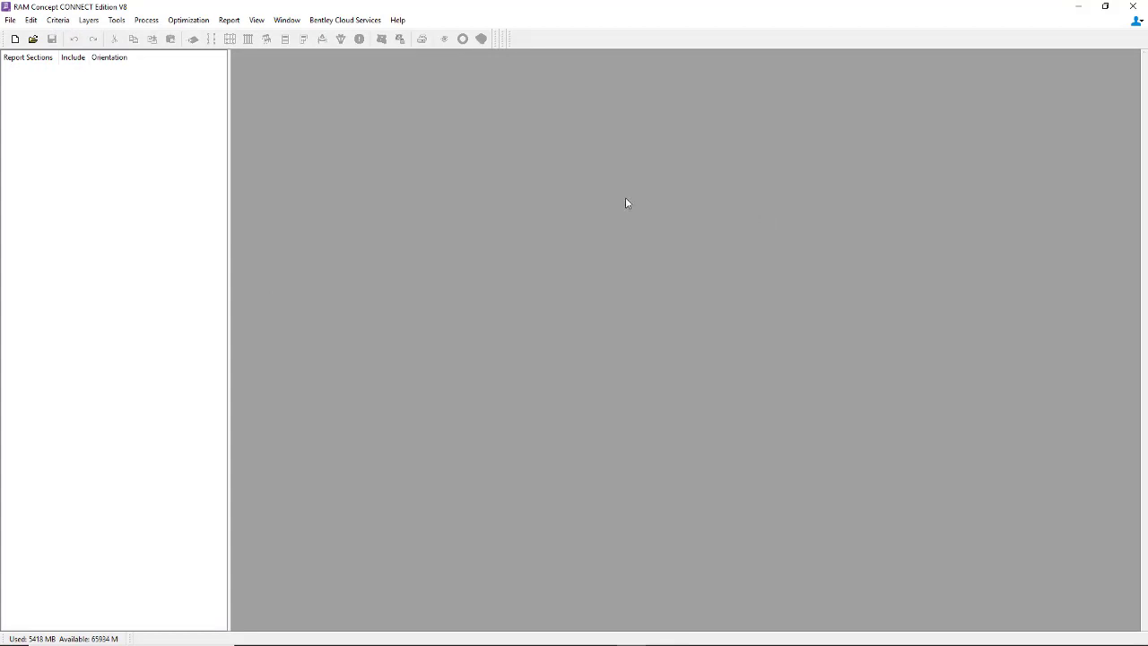
# Step: Review the license restrictions, accept them with Post Tensioning allowed, and close RAM Concept
pyautogui.click(397, 22)
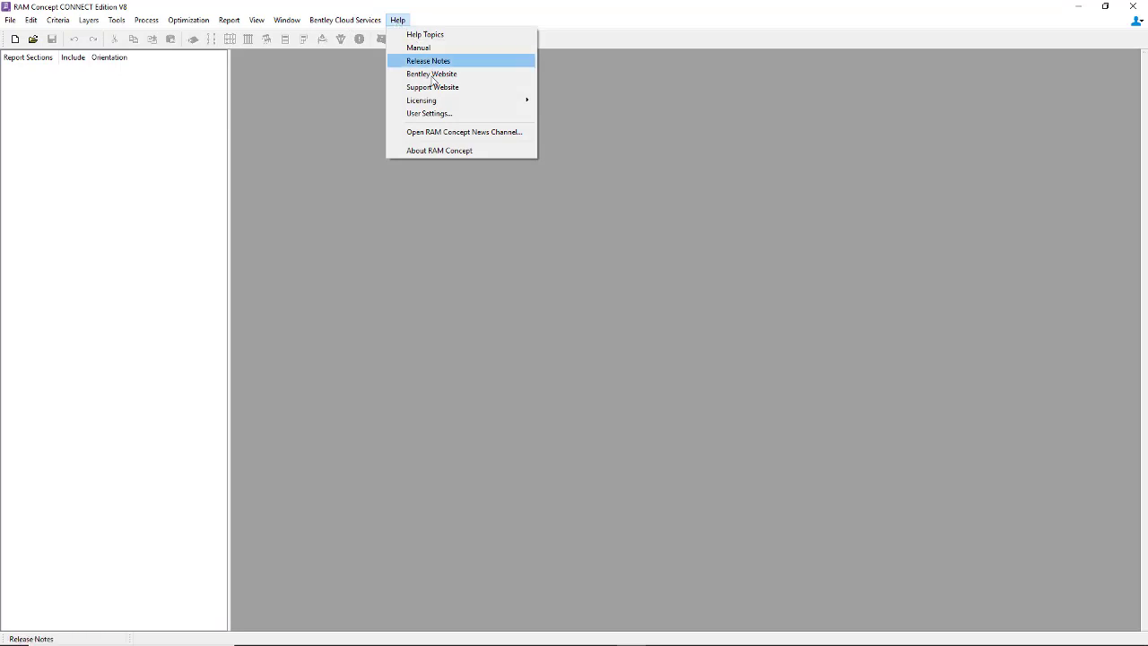
pyautogui.moveTo(435, 103)
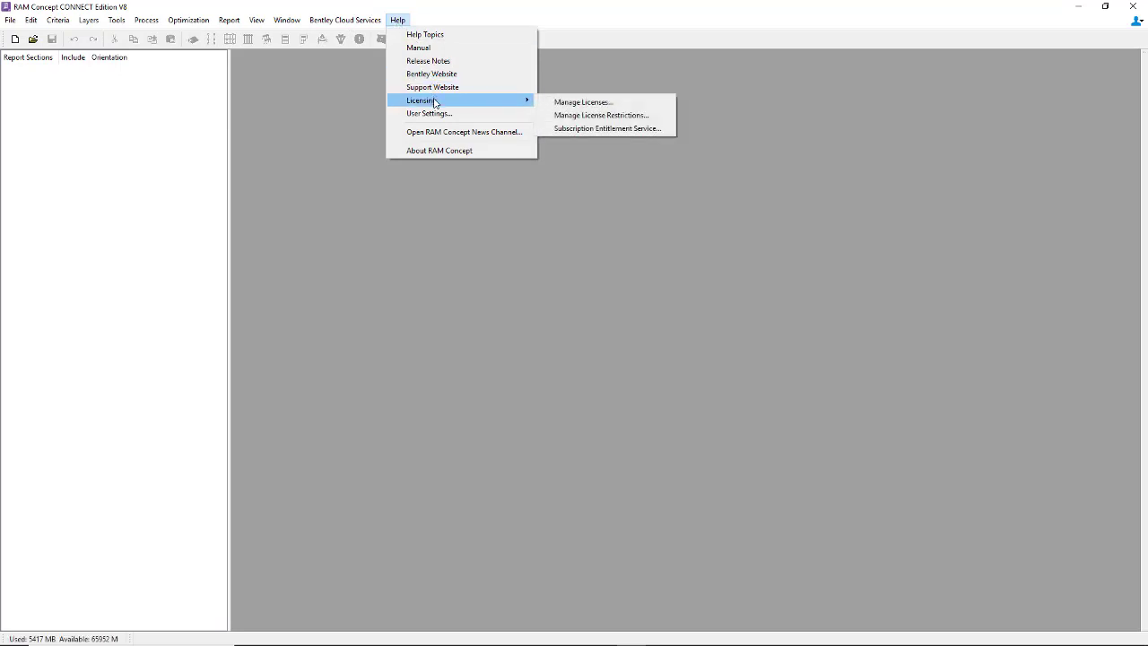
pyautogui.click(592, 115)
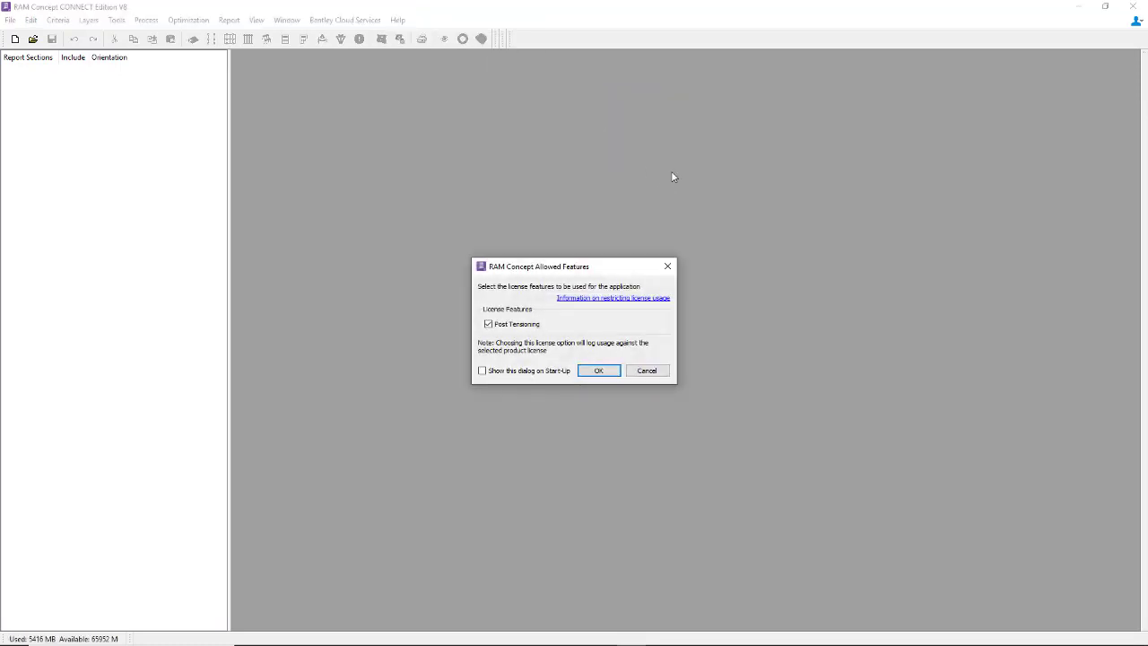
pyautogui.click(493, 326)
pyautogui.click(493, 326)
pyautogui.click(606, 372)
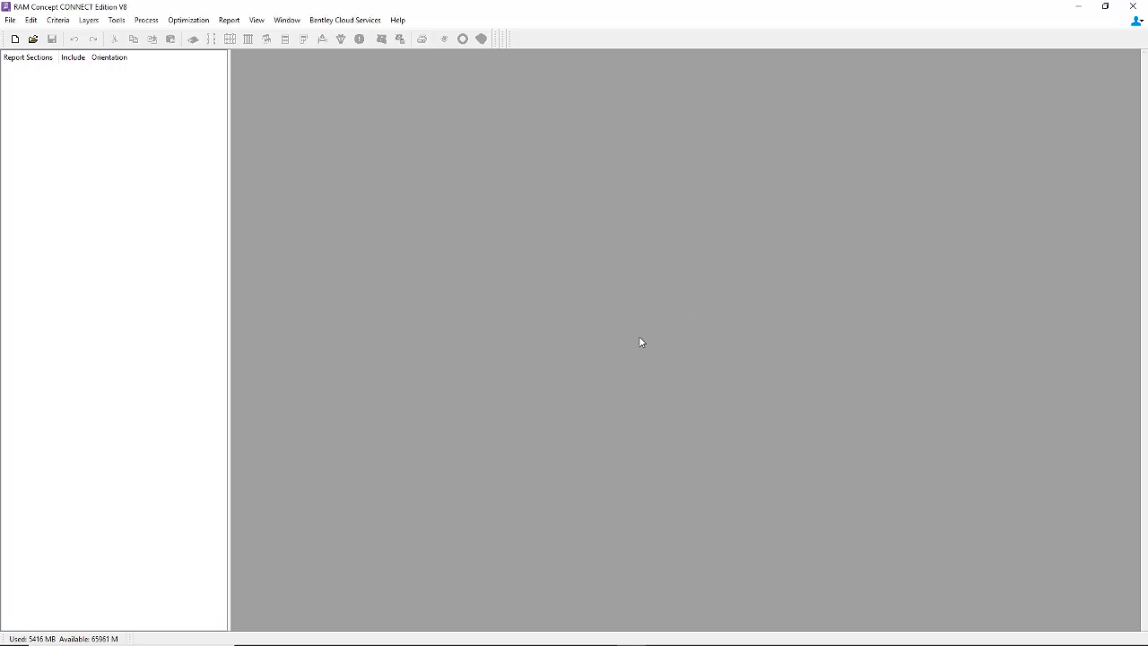
pyautogui.click(1133, 6)
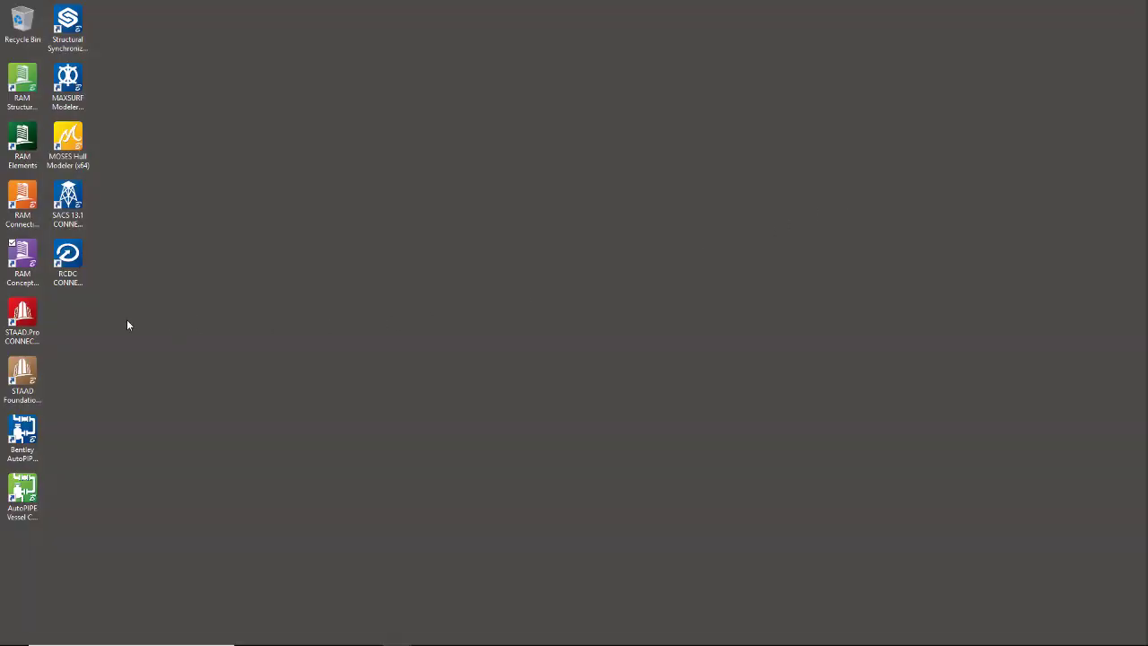
# Step: Launch STAAD.Pro and add the RAM Connection license to the STAAD.Pro Advanced license configuration
pyautogui.doubleClick(36, 319)
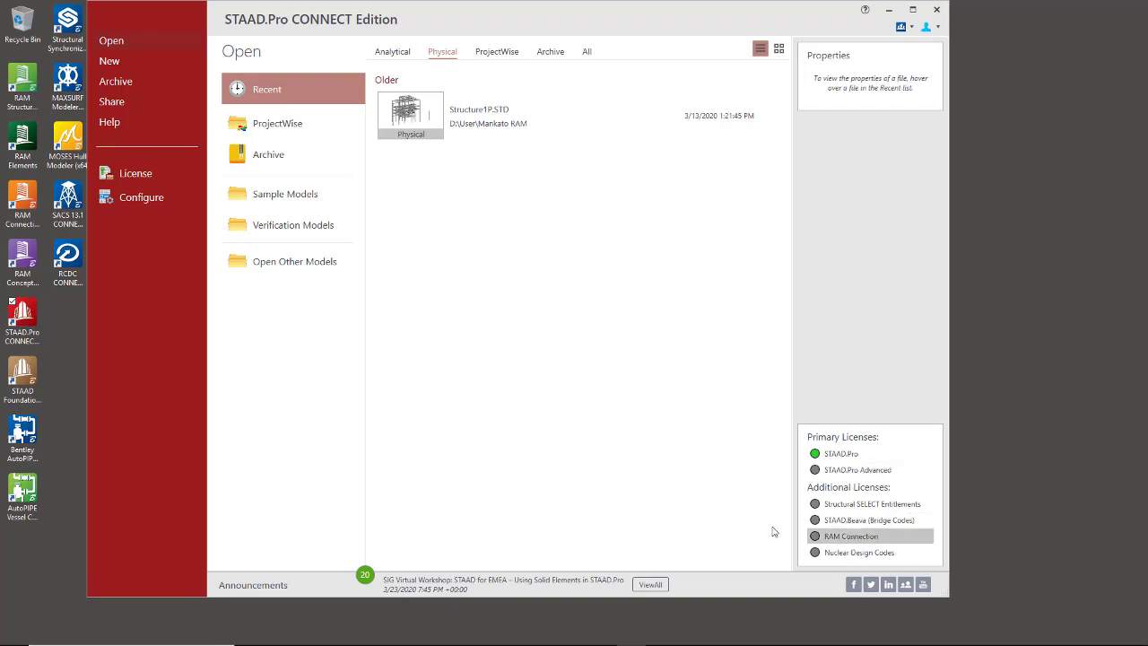
pyautogui.click(135, 177)
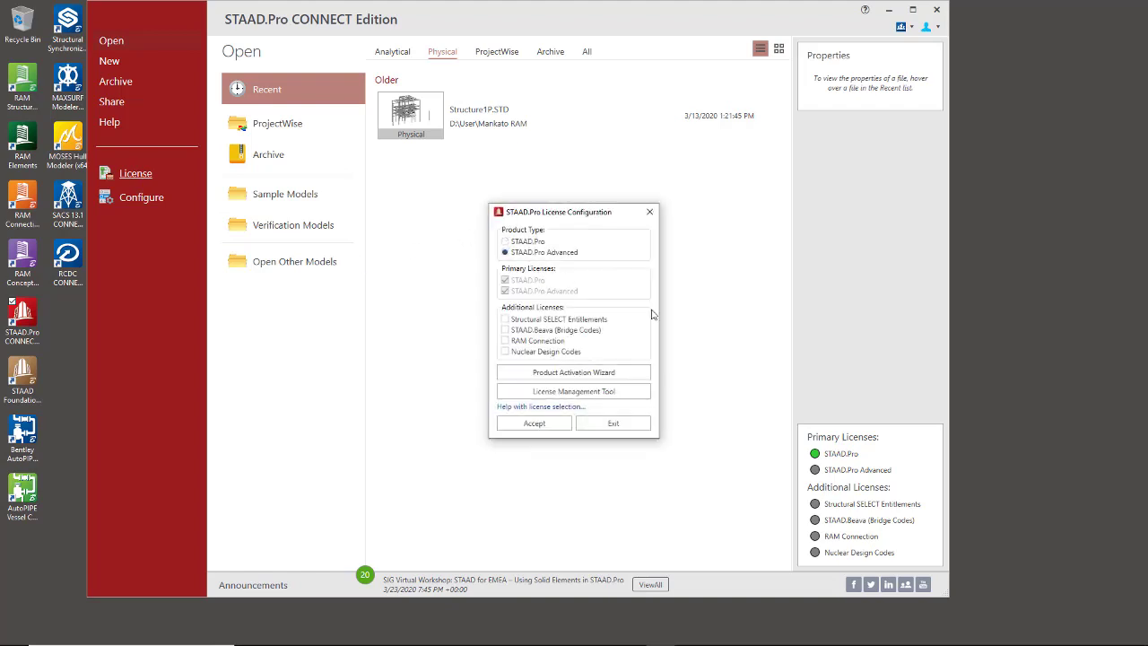
pyautogui.click(549, 343)
pyautogui.click(538, 425)
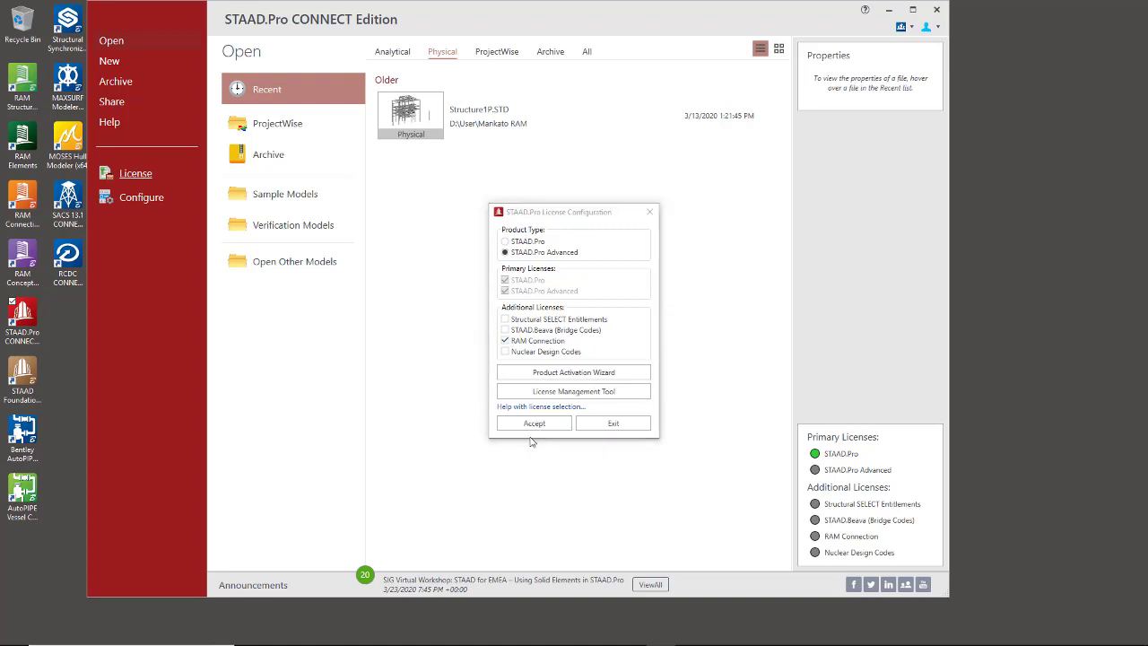
pyautogui.click(613, 372)
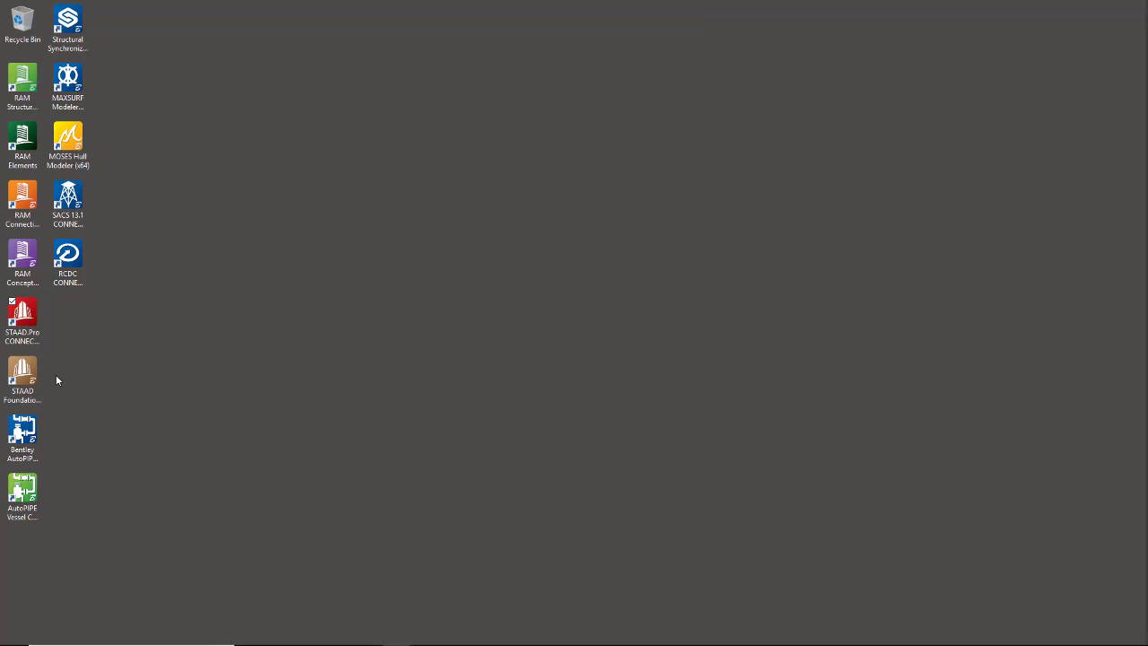
# Step: Launch STAAD Foundation Advanced with the STAAD Foundation Advanced License type, and close it
pyautogui.doubleClick(22, 375)
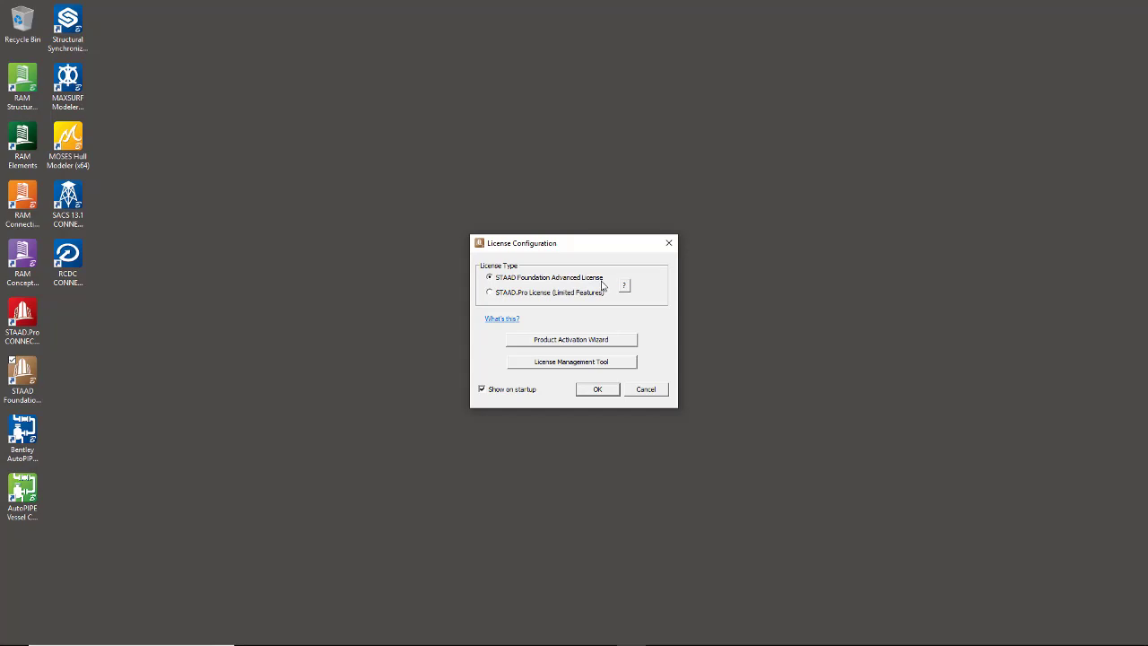
pyautogui.click(600, 390)
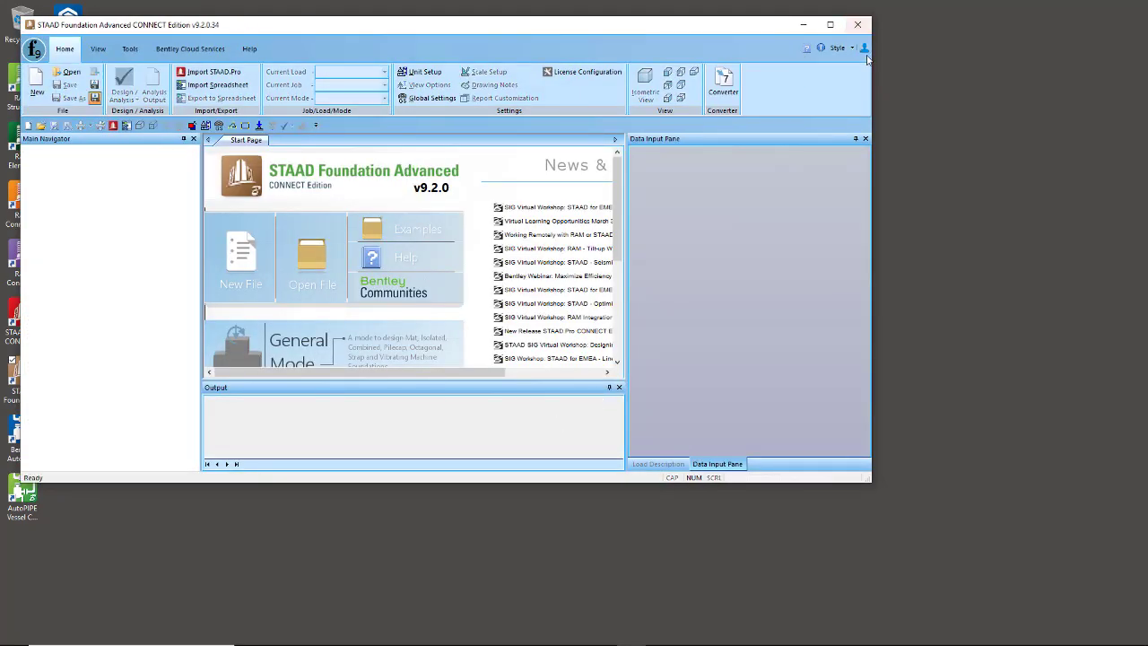
pyautogui.click(858, 25)
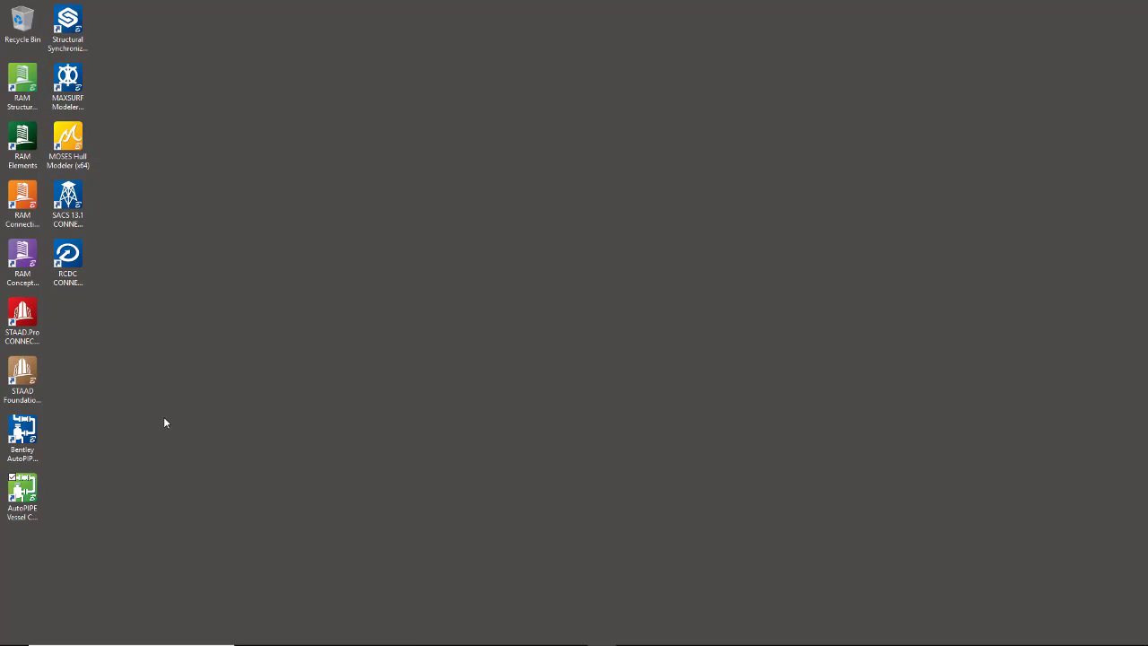
# Step: Launch Bentley AutoPIPE and accept the Advanced edition license with the welcome screen shown on startup
pyautogui.doubleClick(28, 429)
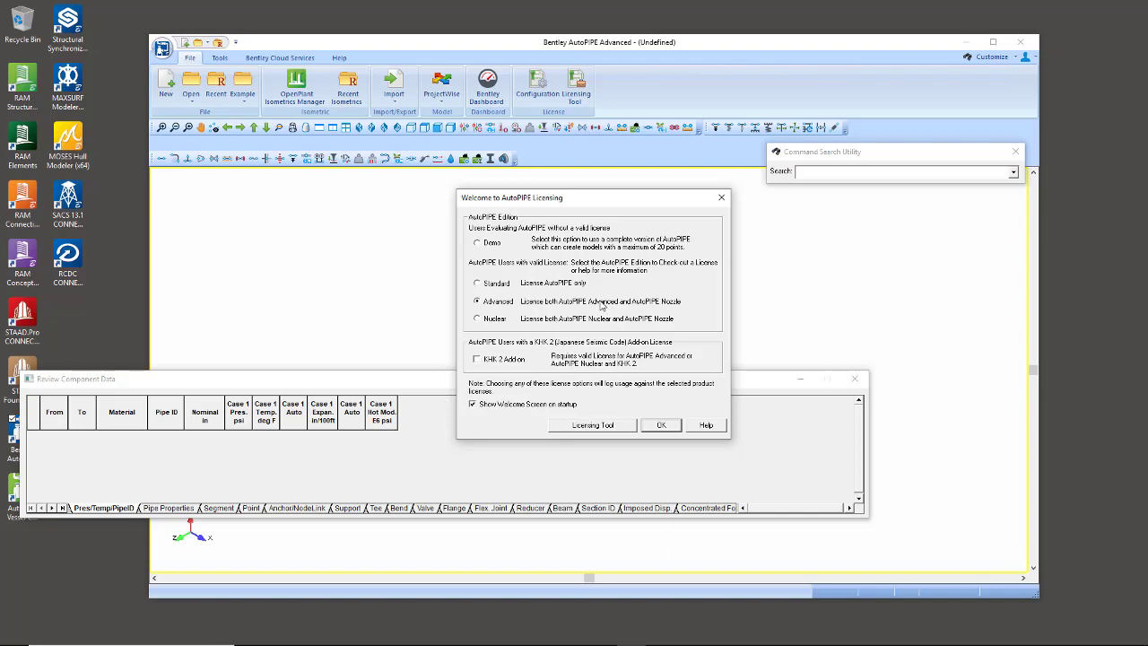
pyautogui.click(485, 408)
pyautogui.click(661, 426)
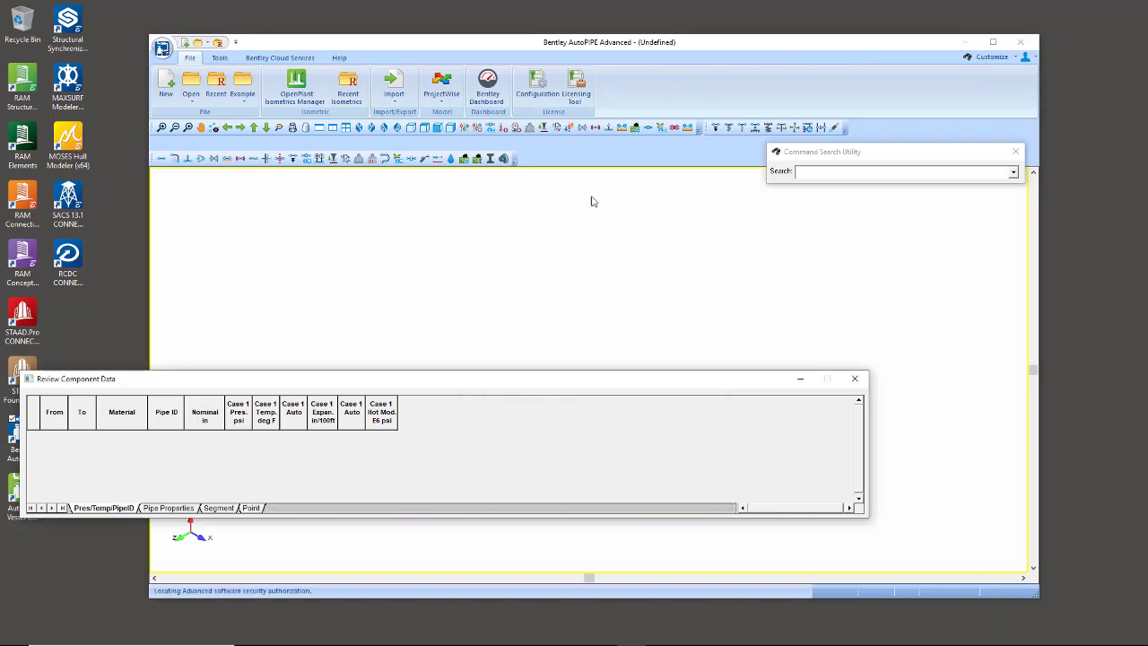
# Step: Reopen the AutoPIPE license configuration, accept the Advanced edition again, and close AutoPIPE
pyautogui.click(539, 85)
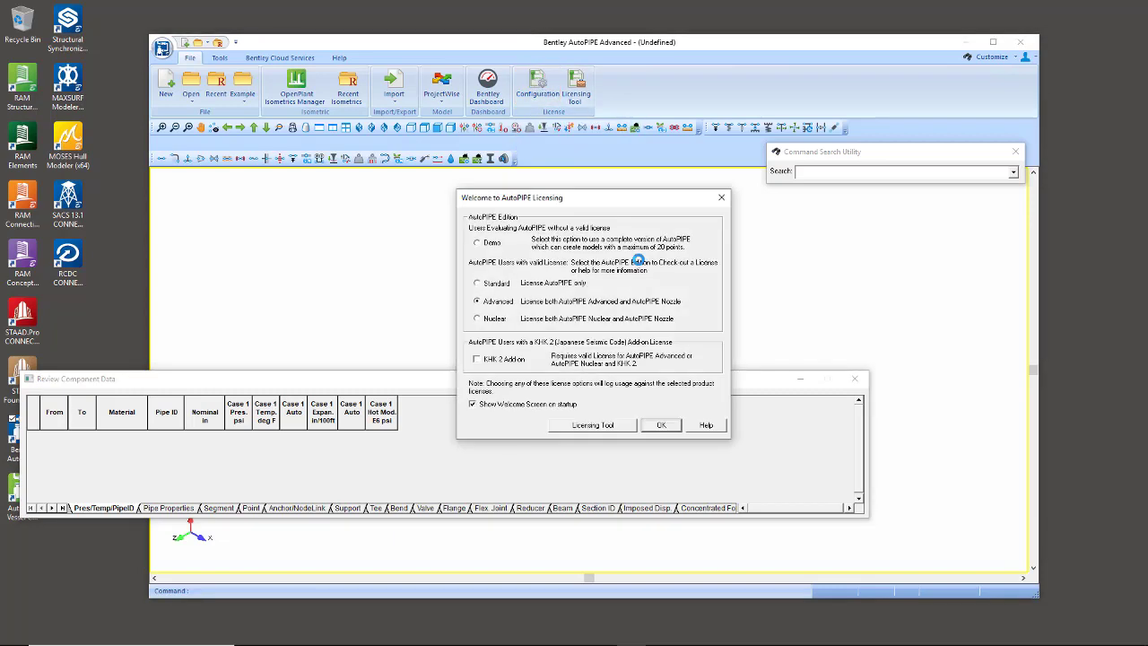
pyautogui.click(661, 425)
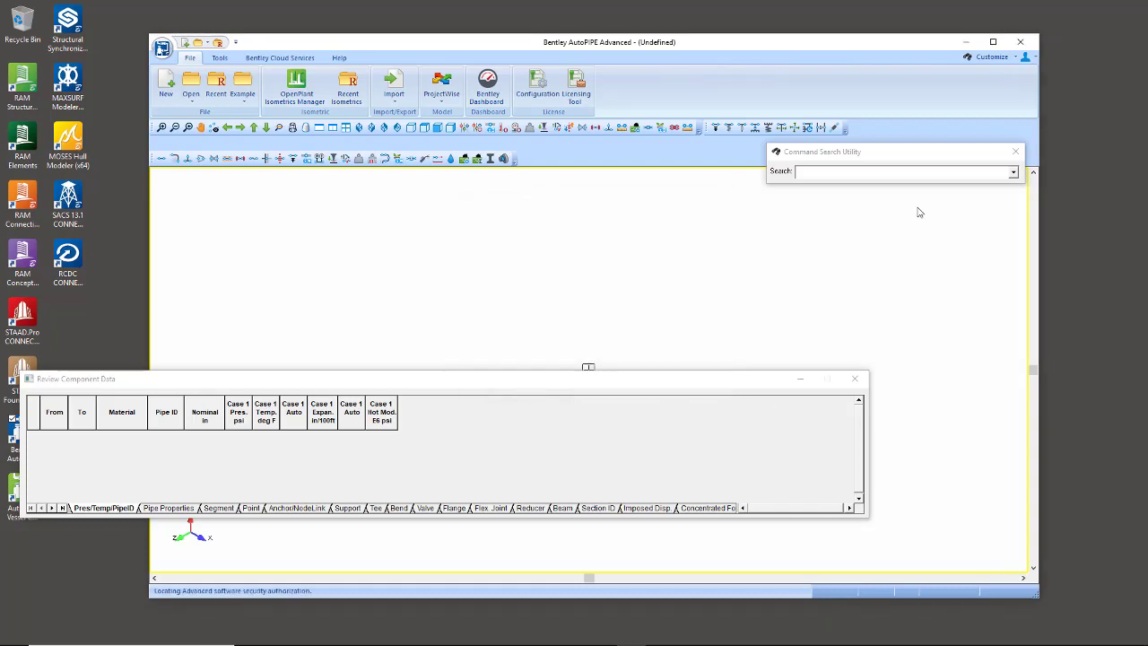
pyautogui.click(1023, 43)
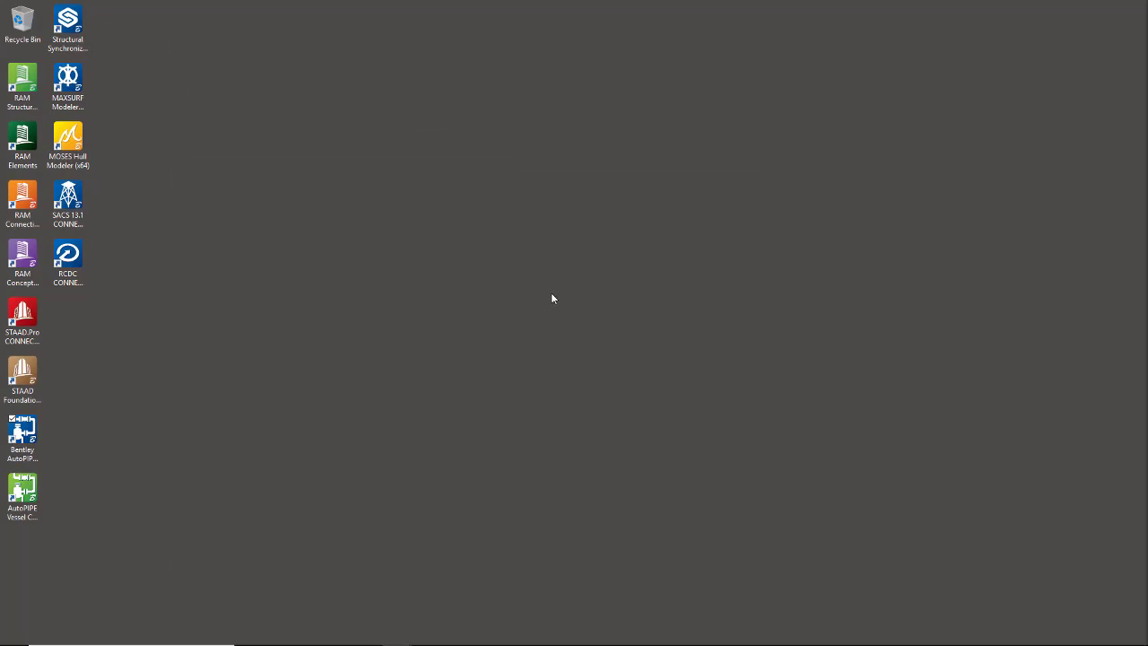
# Step: Launch AutoPIPE Vessel, view the Vessel Standard code options, accept the Vessel Enterprise license that includes all codes, and close it
pyautogui.doubleClick(22, 493)
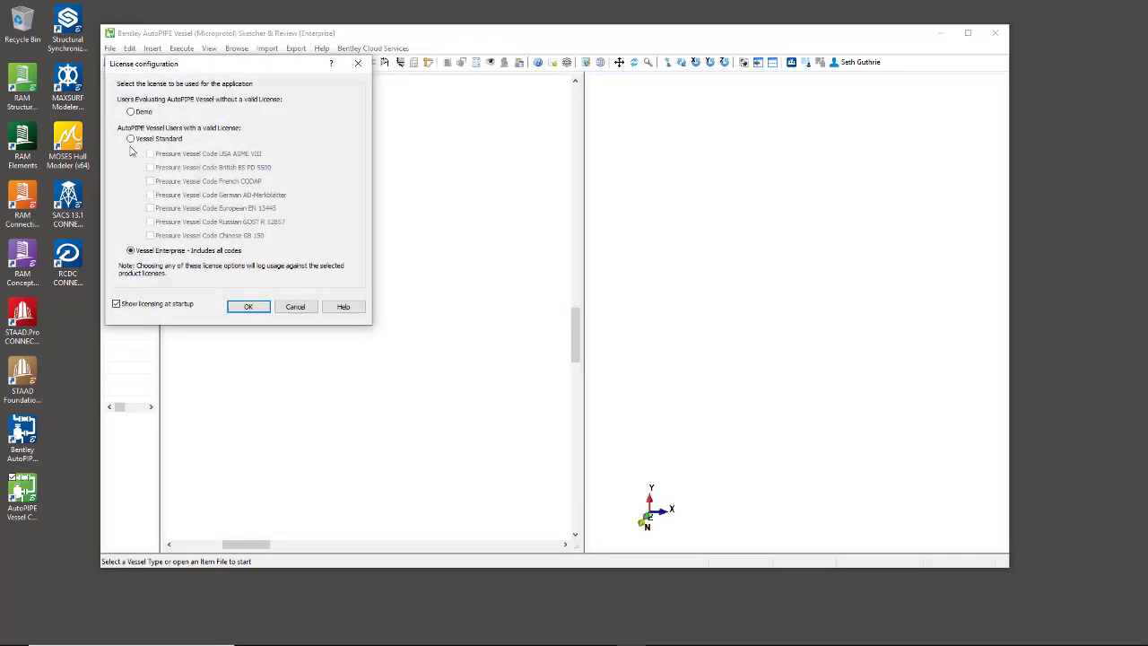
pyautogui.click(134, 142)
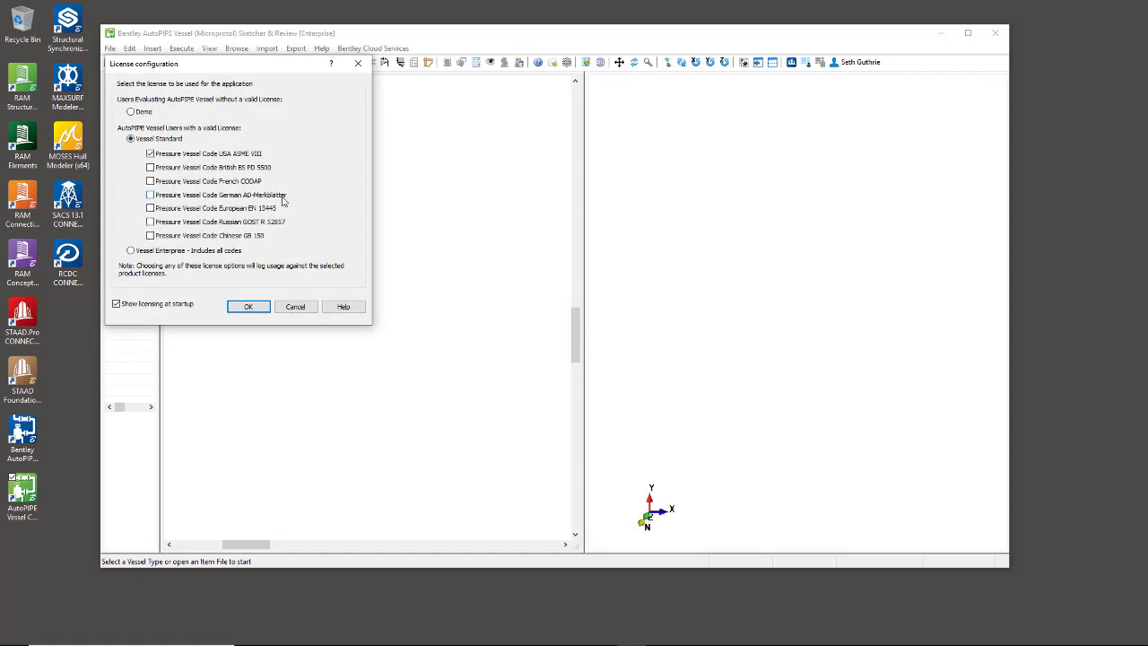
pyautogui.click(178, 254)
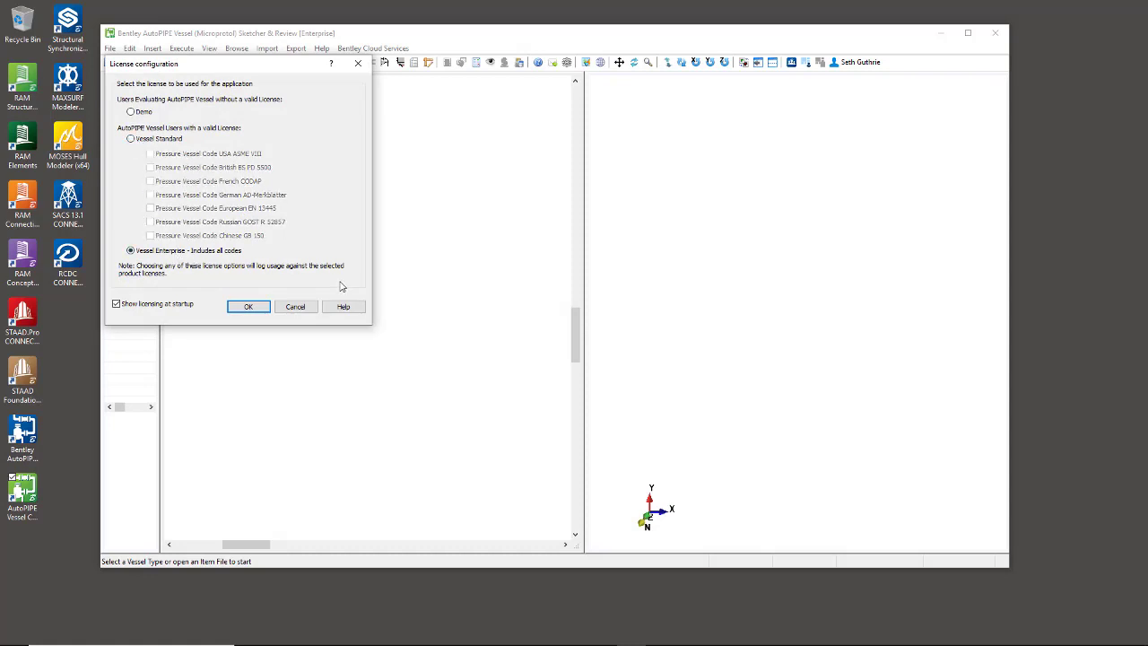
pyautogui.click(249, 307)
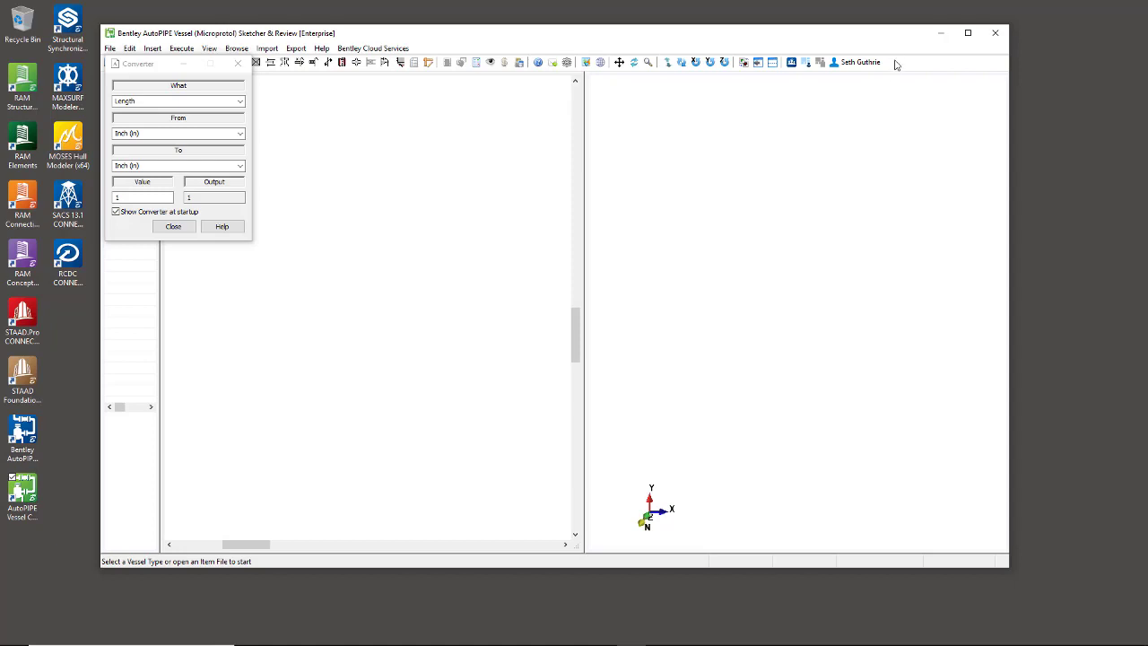
pyautogui.click(995, 33)
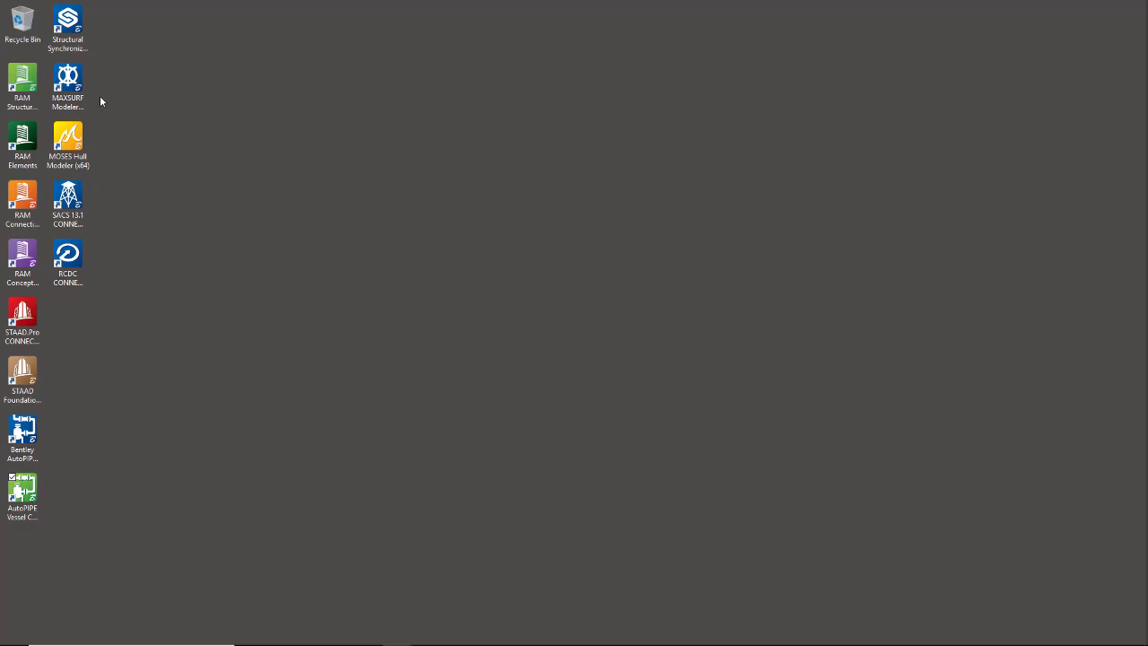
# Step: Launch MAXSURF Modeler with the MAXSURF Advanced license, dismiss the news, check the help commands, and close it
pyautogui.click(67, 82)
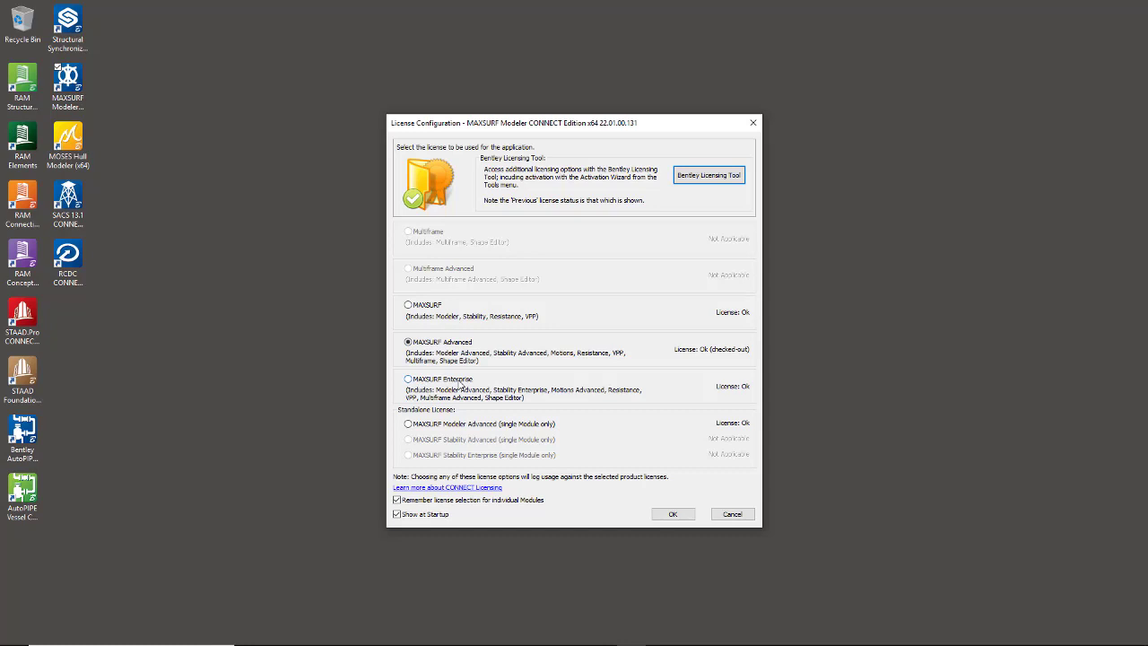
pyautogui.click(679, 513)
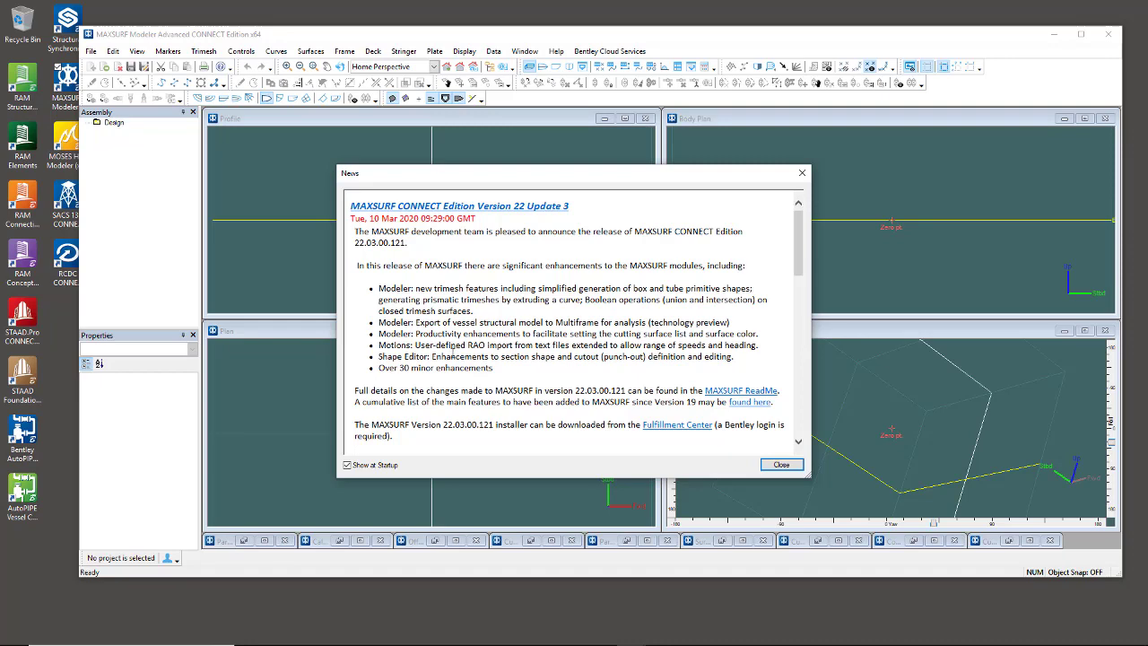
pyautogui.click(779, 464)
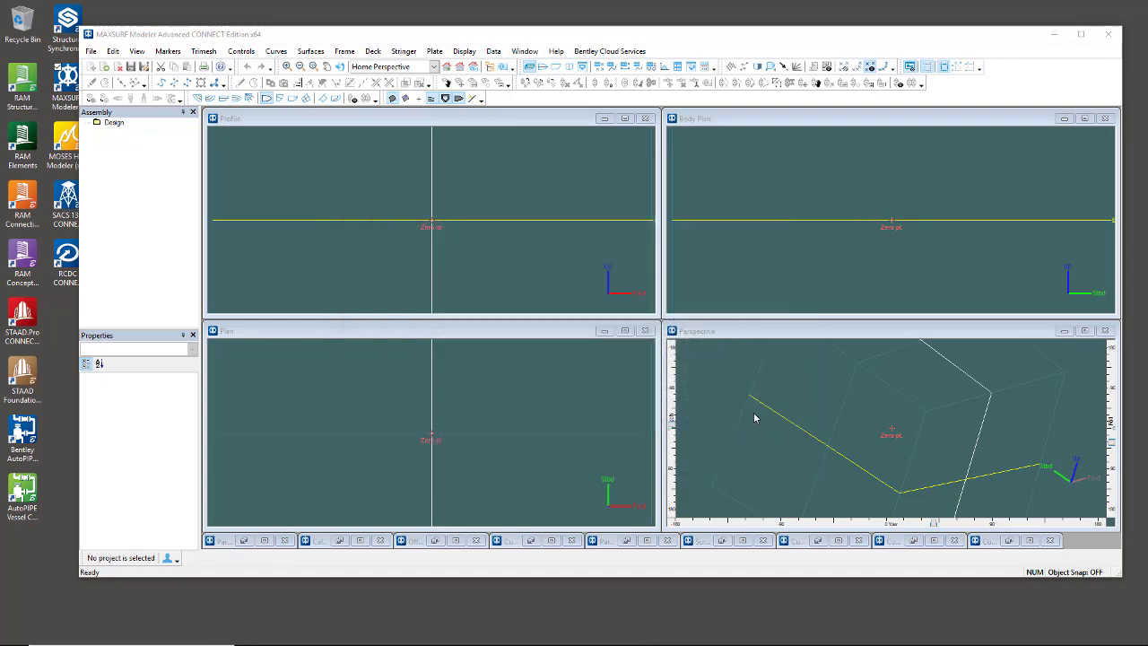
pyautogui.click(556, 51)
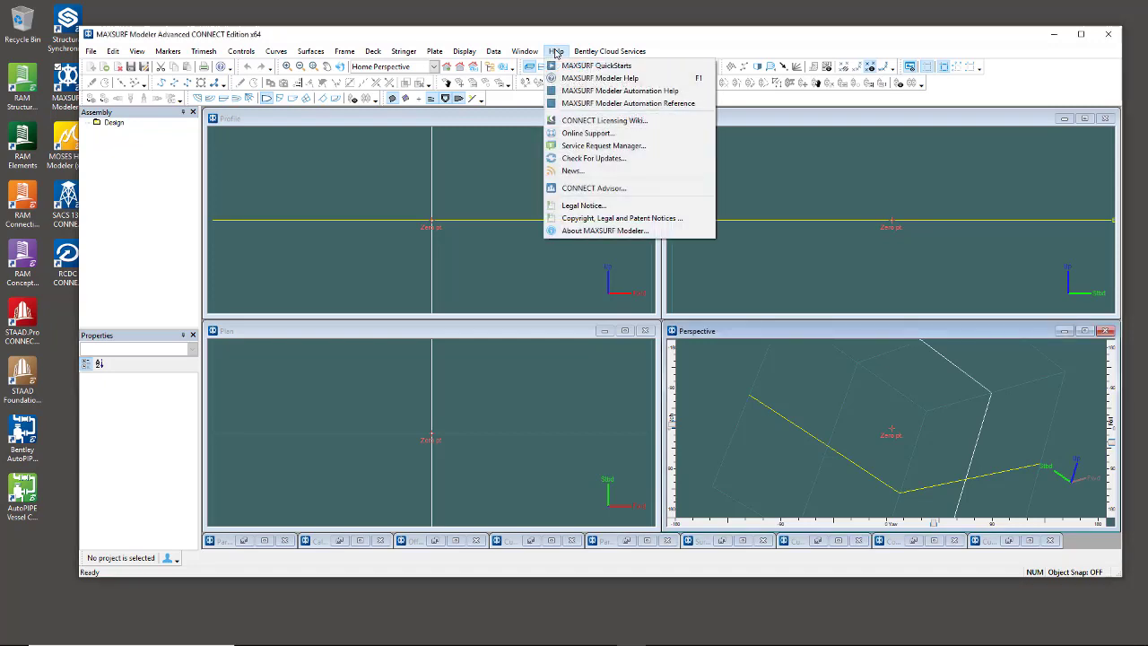
pyautogui.click(732, 40)
pyautogui.click(1108, 34)
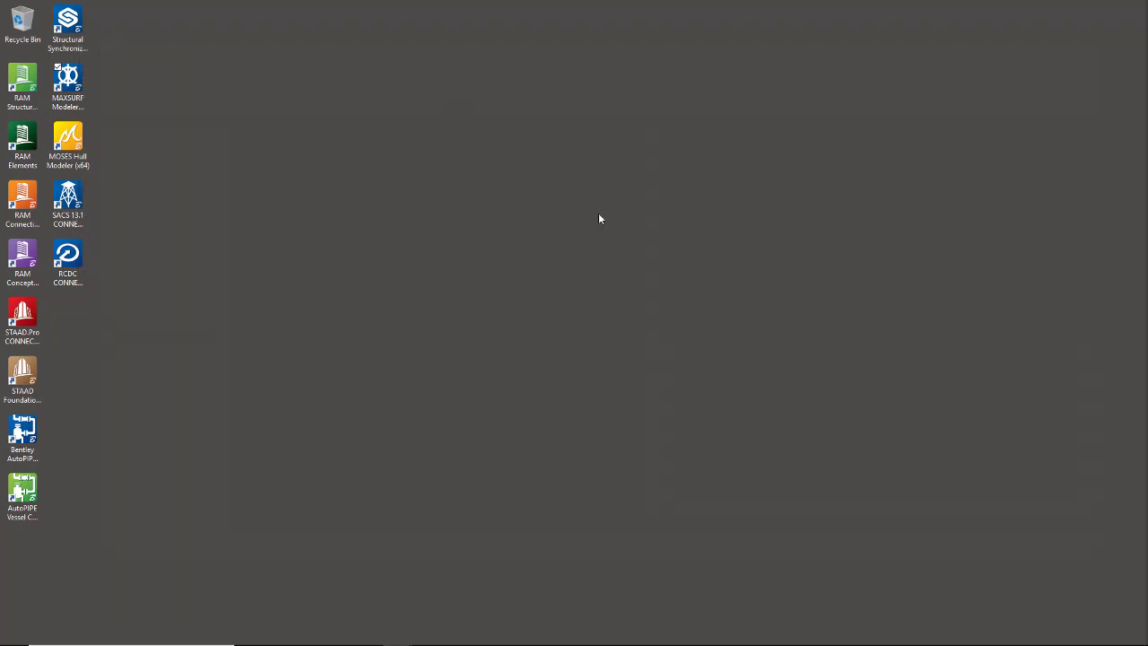
# Step: Launch MOSES Hull Modeler with the MOSES Enterprise Suite license, and close it
pyautogui.click(72, 150)
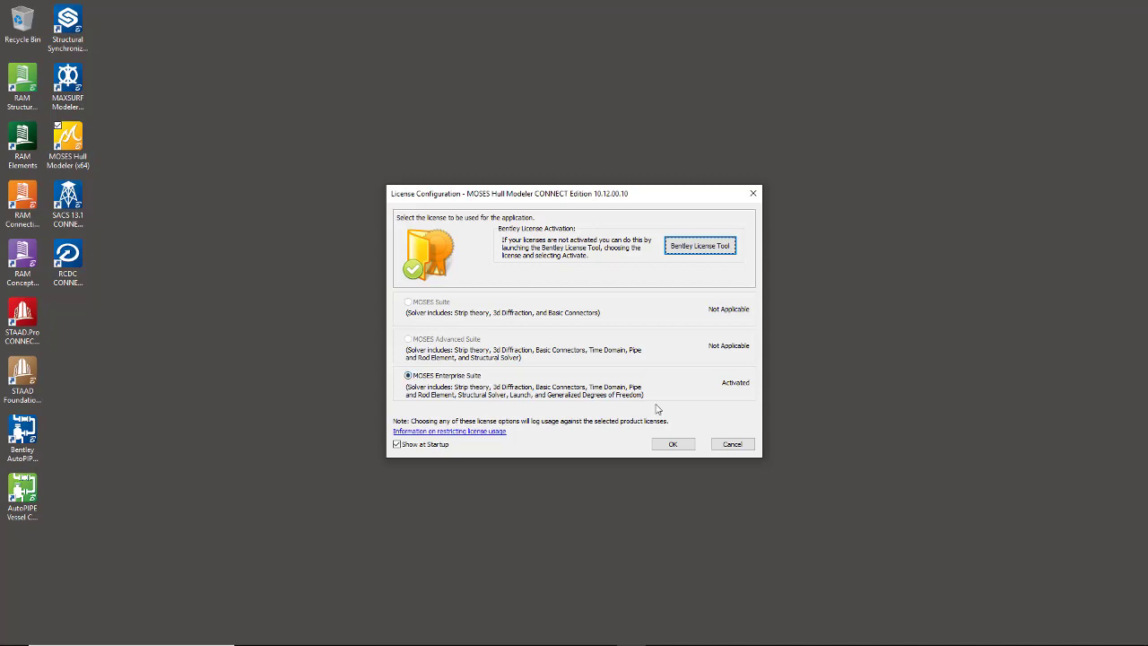
pyautogui.click(674, 445)
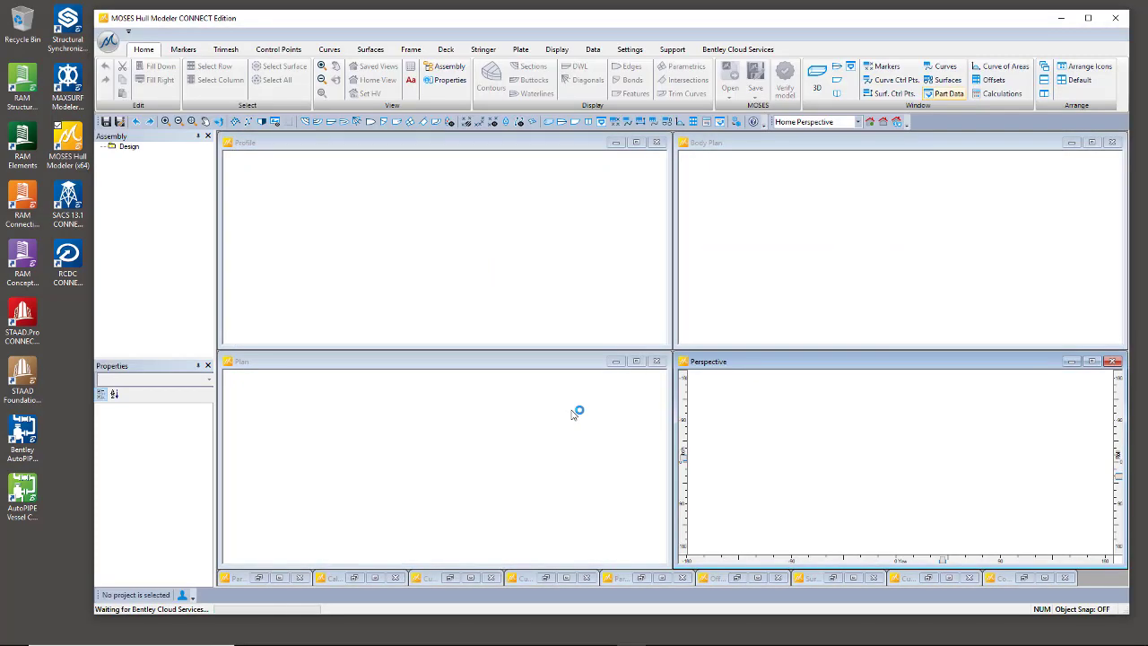
pyautogui.click(781, 464)
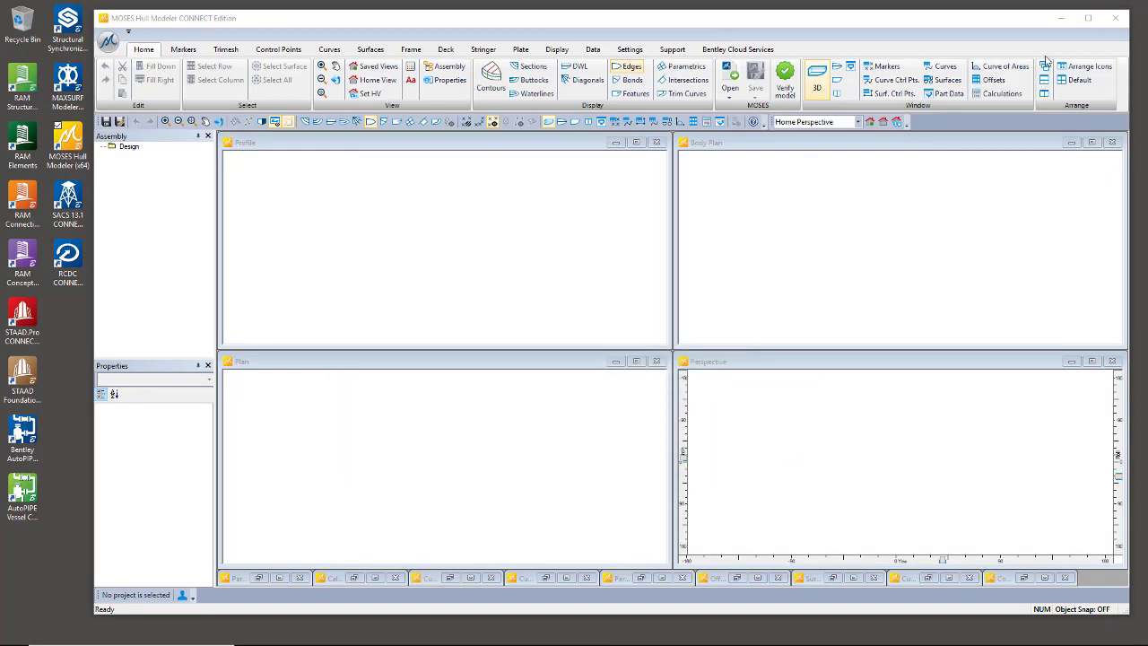
pyautogui.click(192, 596)
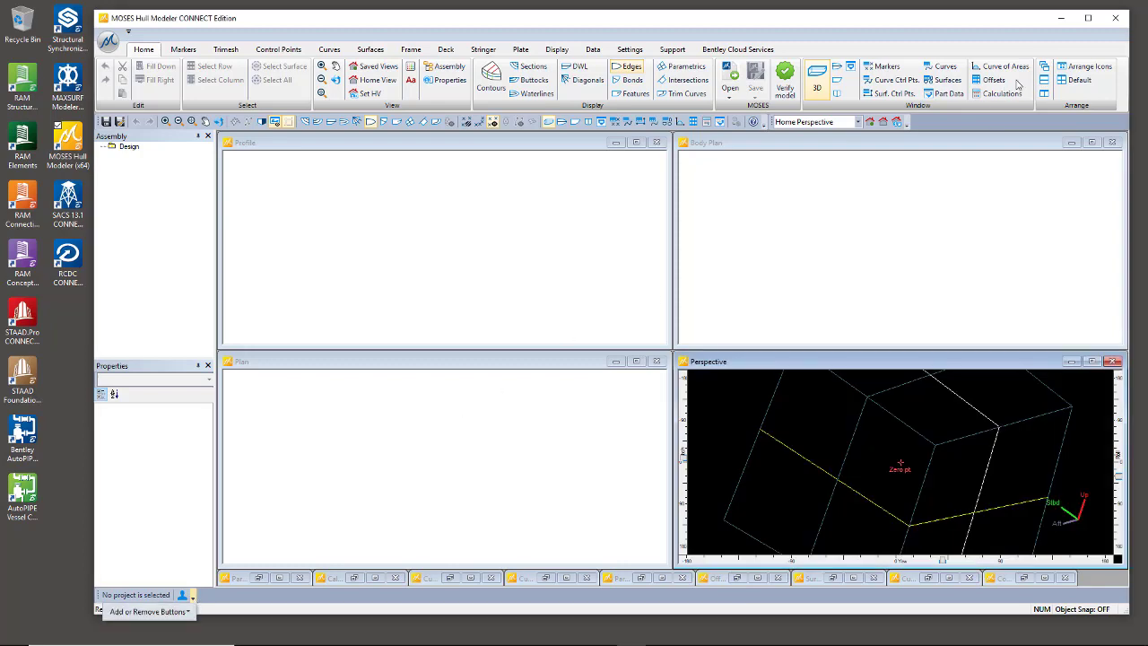
pyautogui.click(1115, 18)
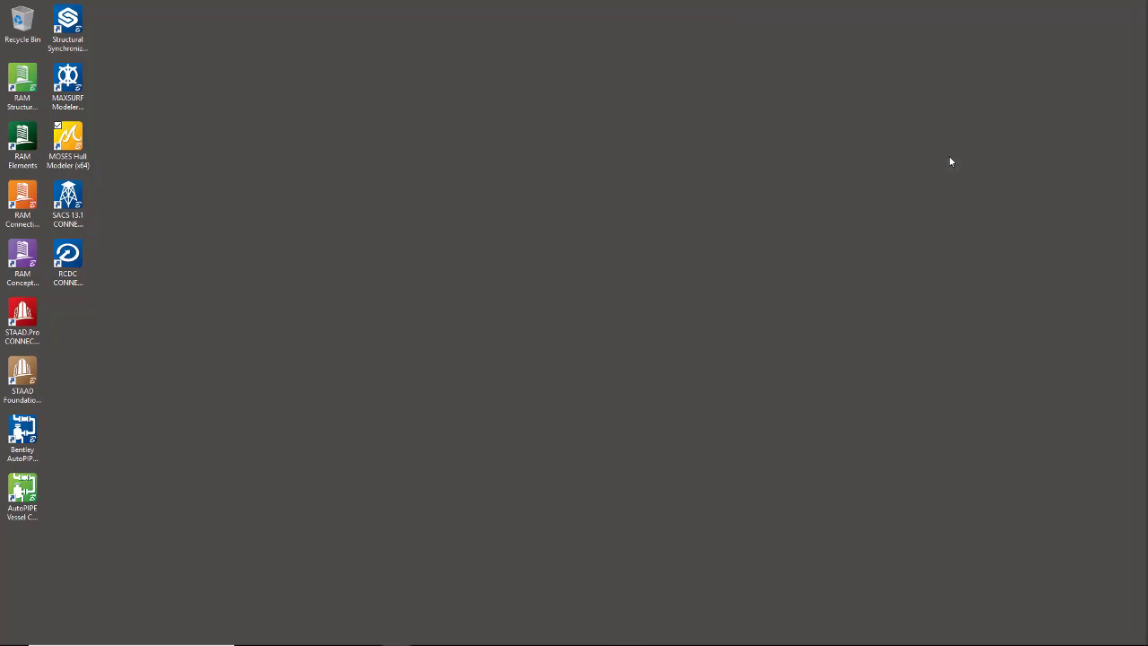
# Step: Launch SACS with SACS Offshore Structure Enterprise as the default license and open the Bentley Licensing Tool from it
pyautogui.doubleClick(61, 188)
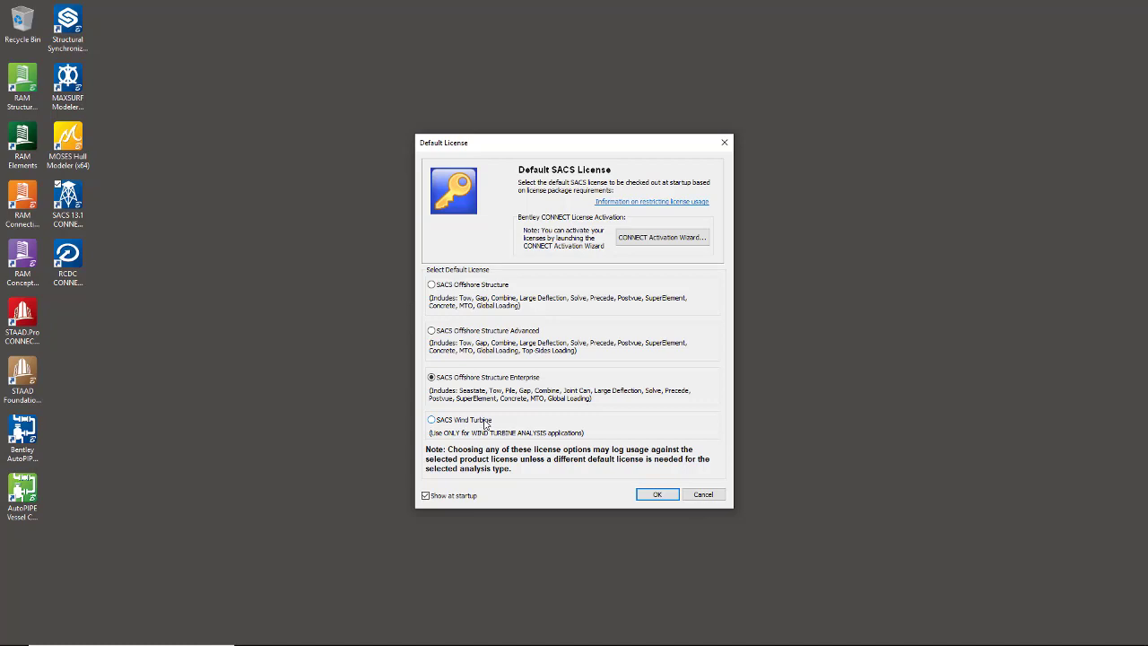
pyautogui.click(657, 494)
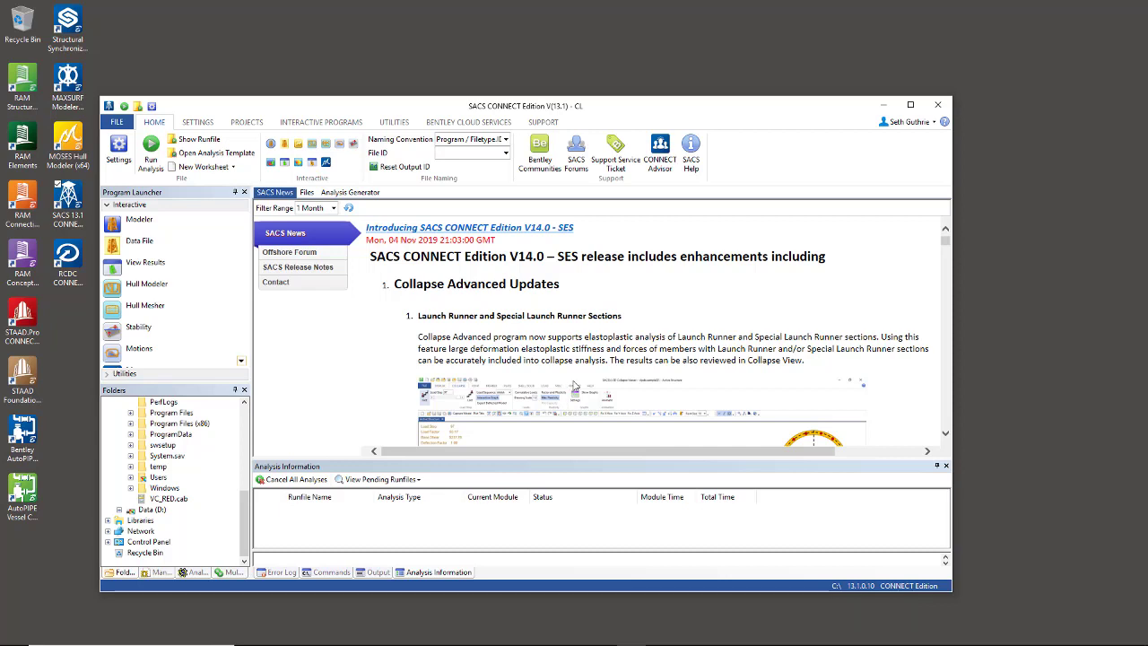
pyautogui.click(549, 122)
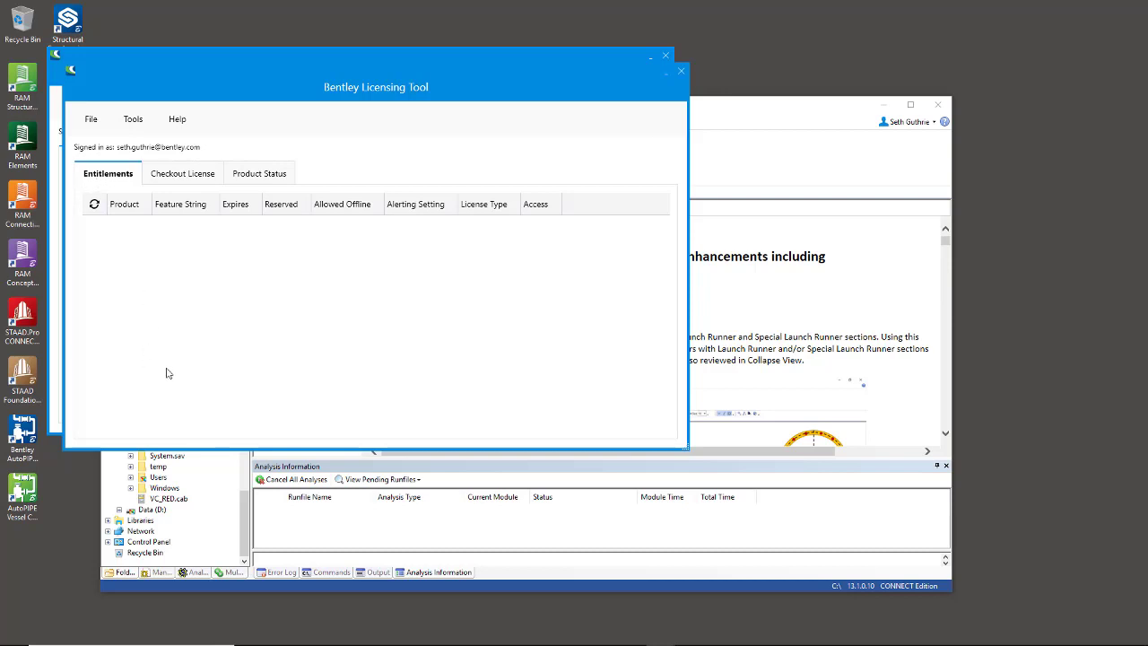
# Step: View the license checkout page, close that Bentley Licensing Tool window, and bring forward the other one showing the product entitlements
pyautogui.click(185, 175)
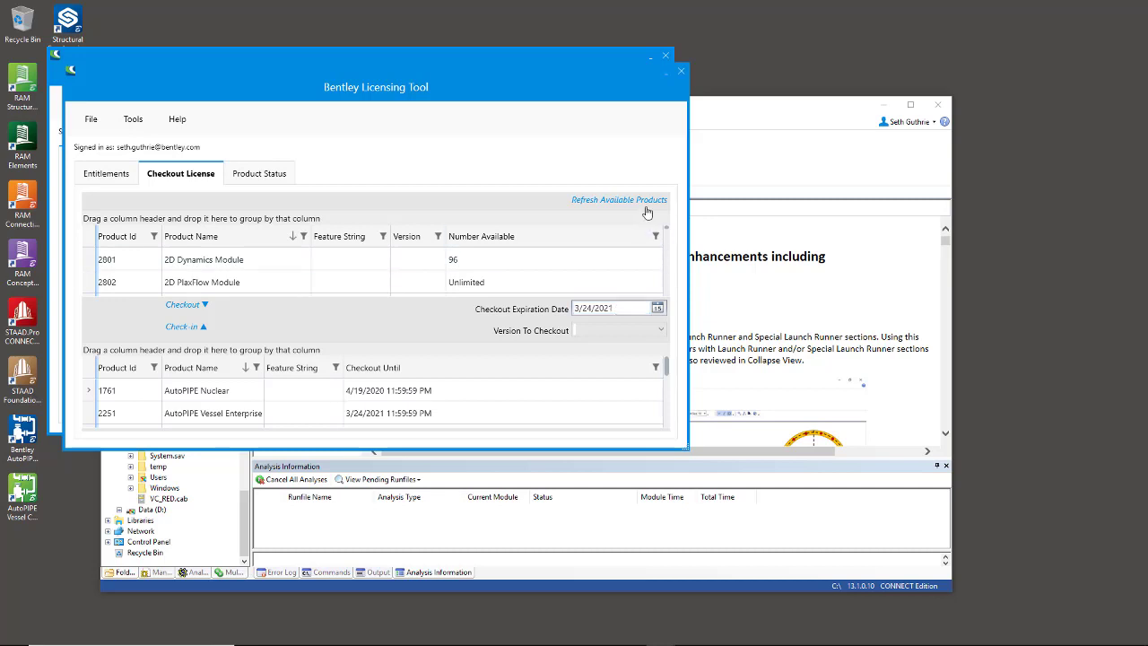
pyautogui.click(681, 70)
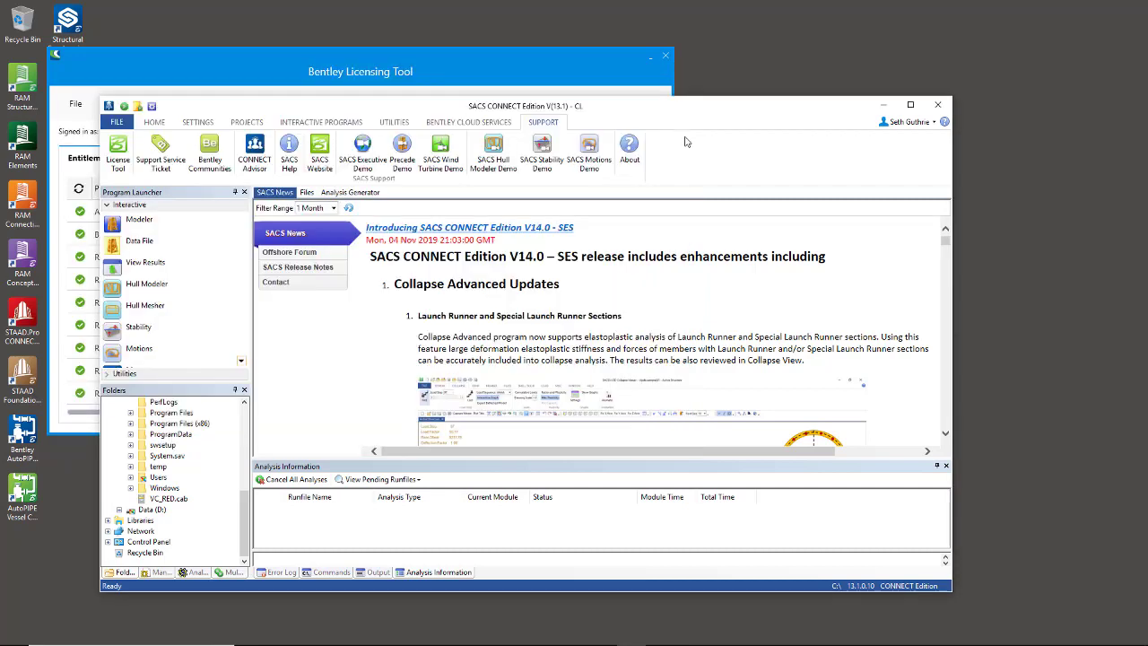
pyautogui.click(500, 70)
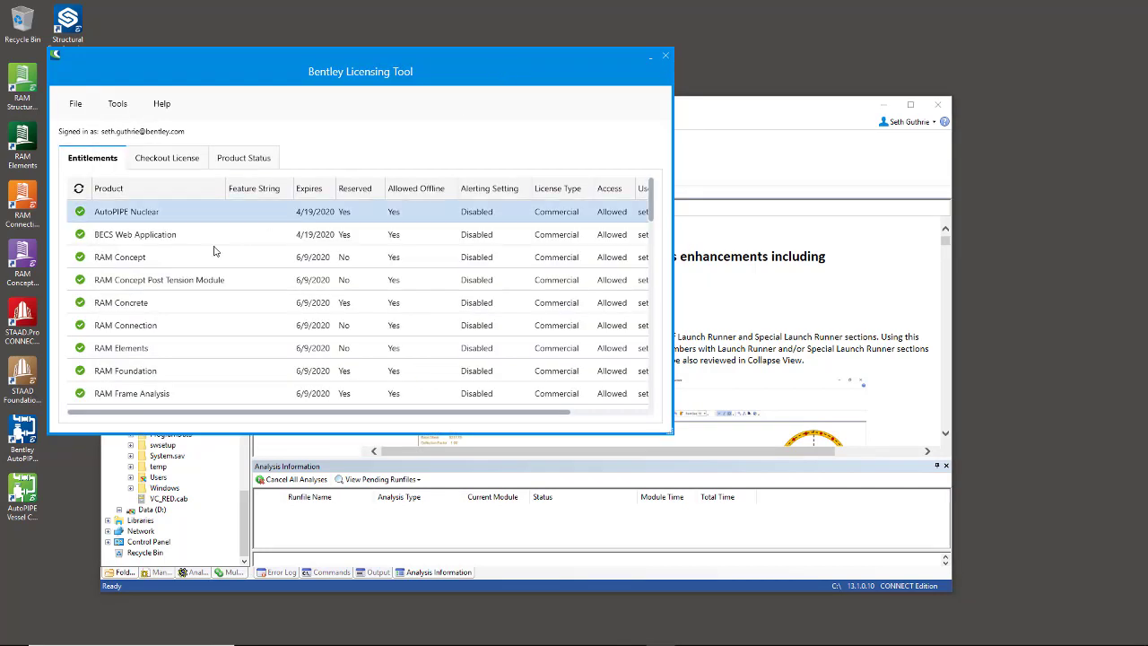